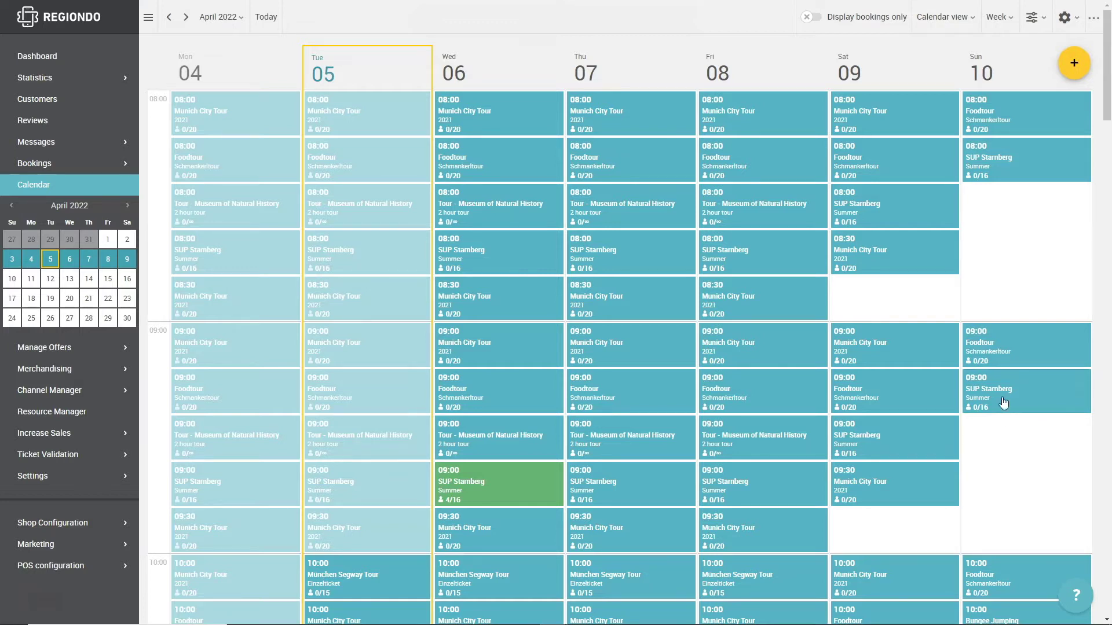
Look over the day/week/month view choices and the month-year picker without changing anything.
click(994, 17)
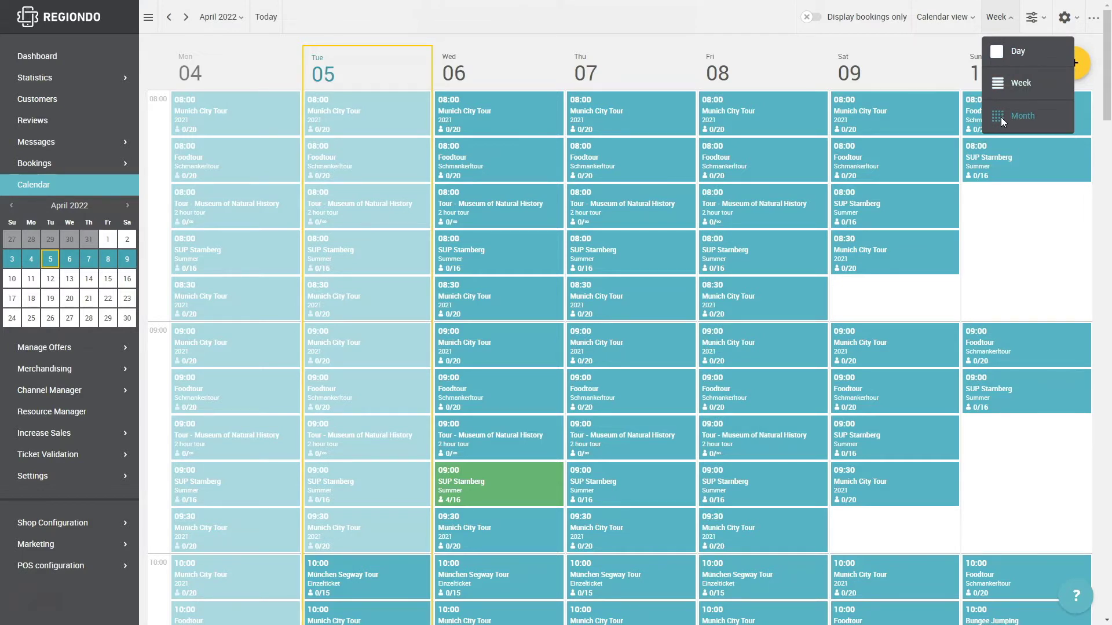
click(1007, 210)
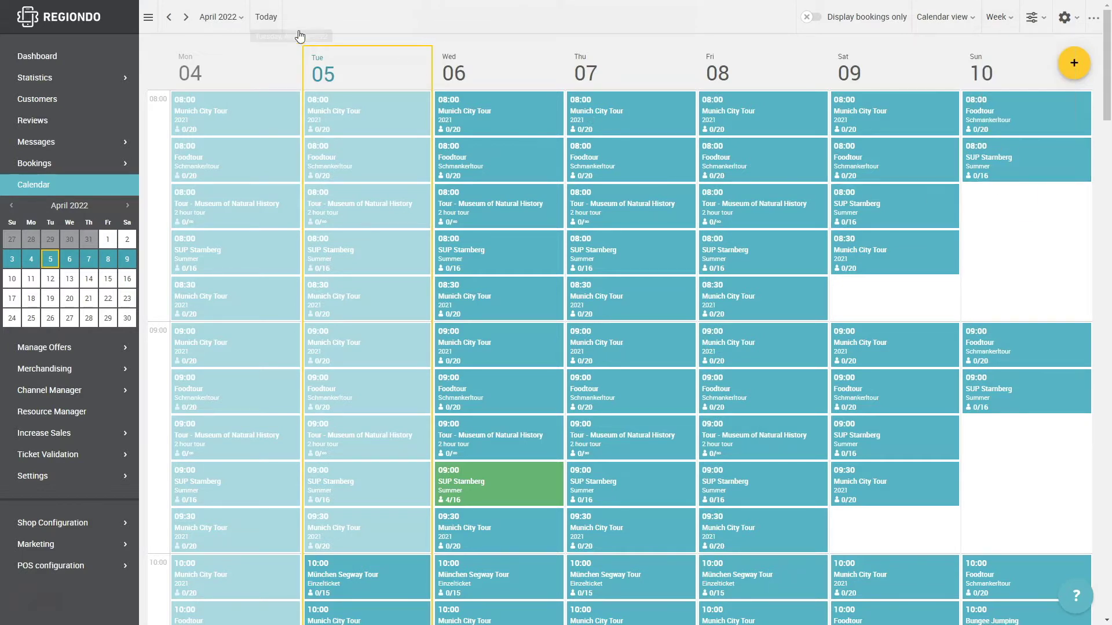
click(230, 18)
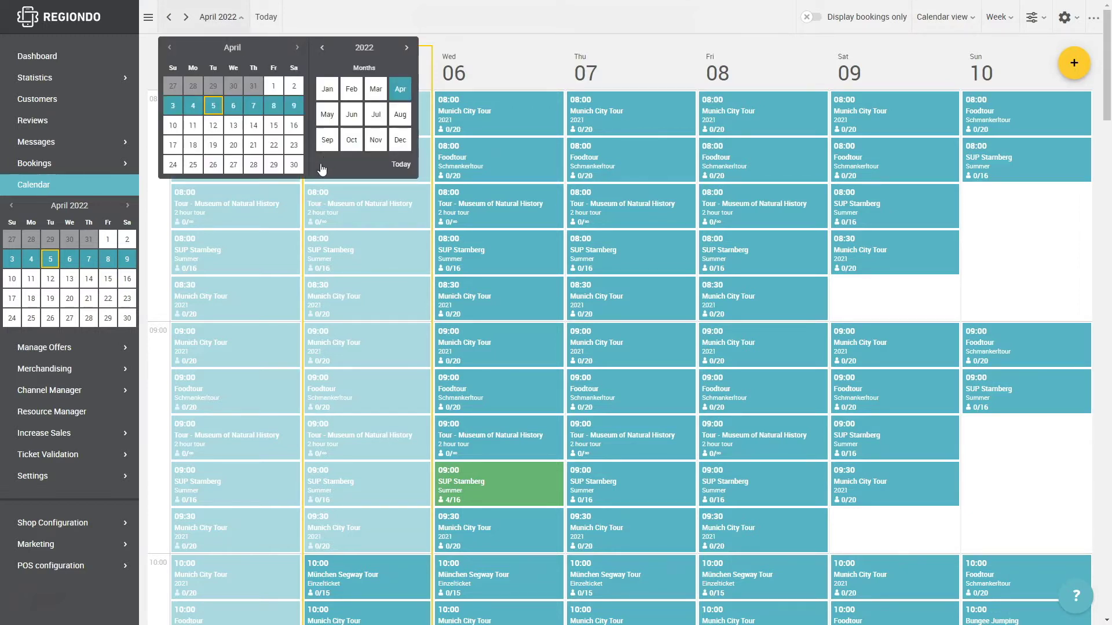
click(323, 21)
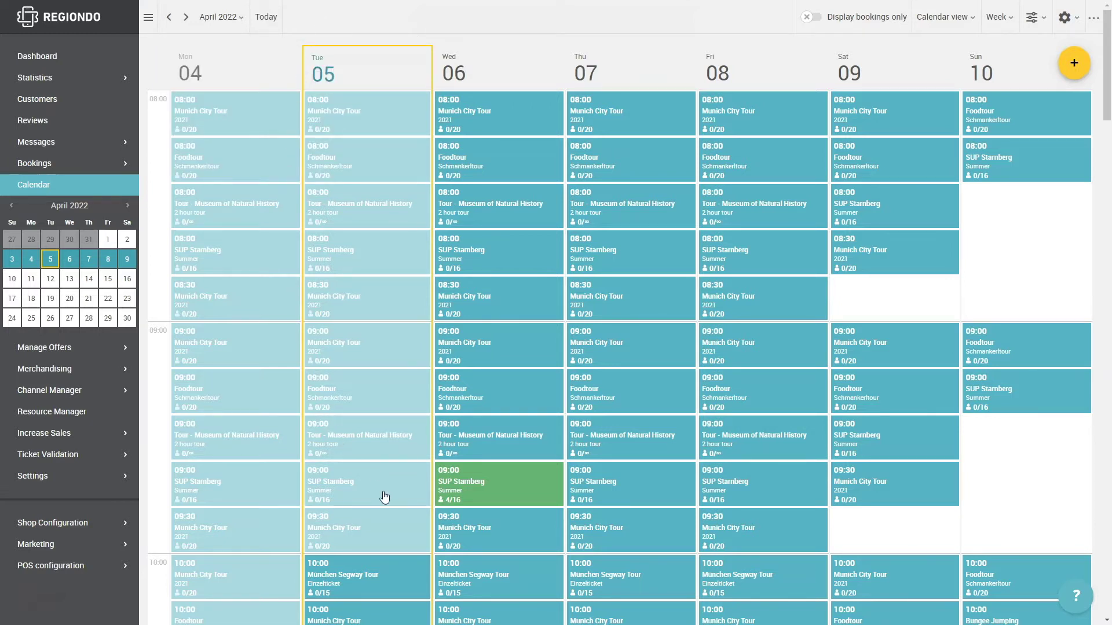
scroll(384, 497, down, 2)
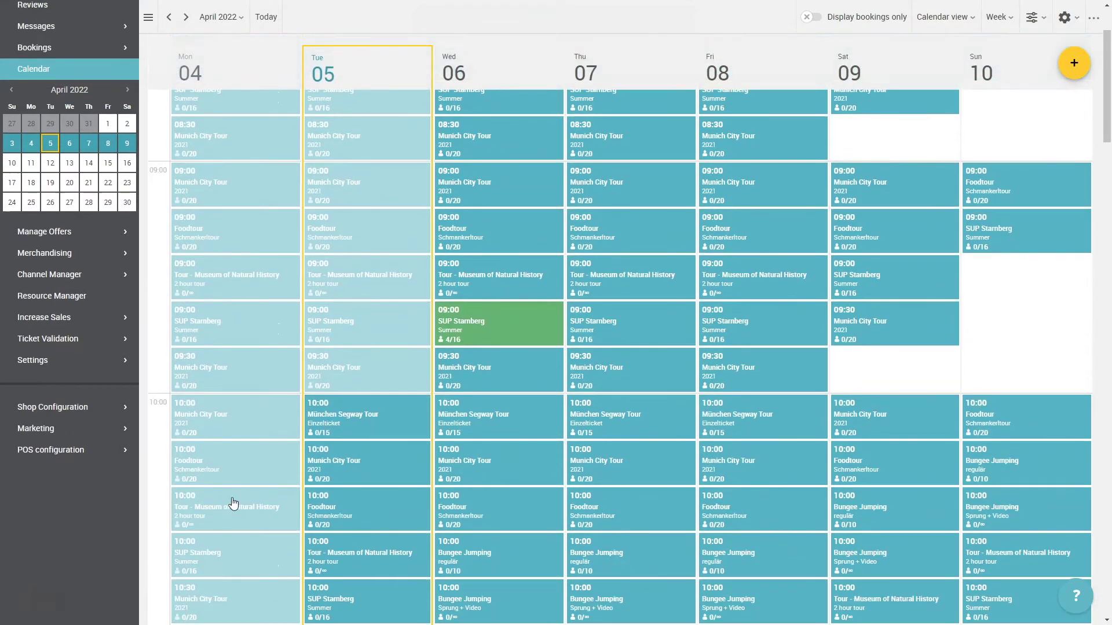
scroll(249, 489, up, 2)
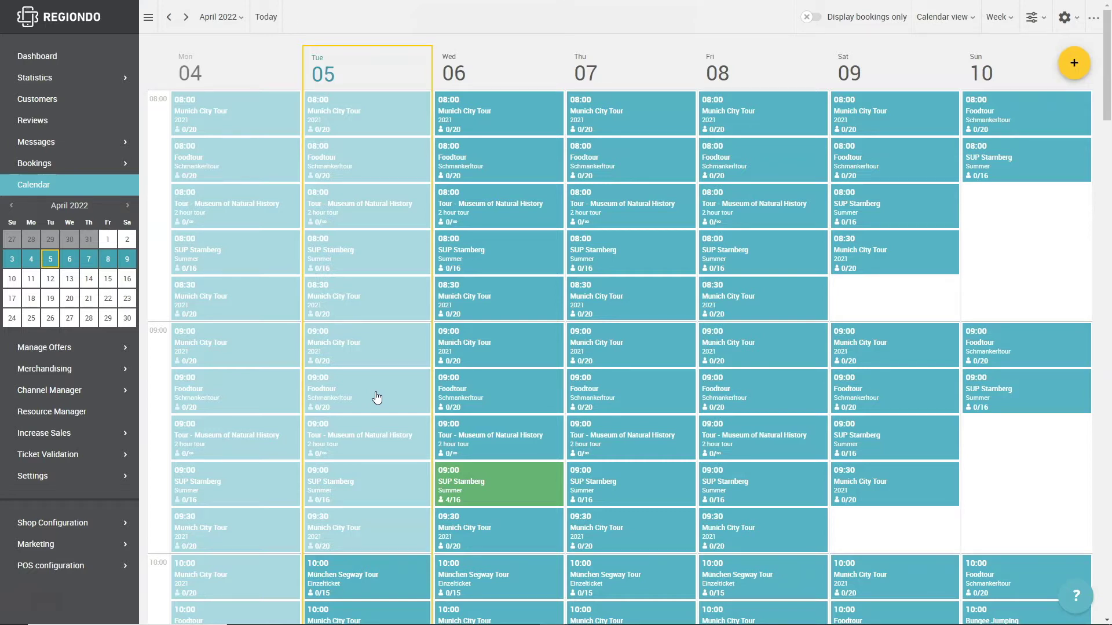
Choose Compact view in the calendar display options so slots show only time and capacity.
click(1064, 25)
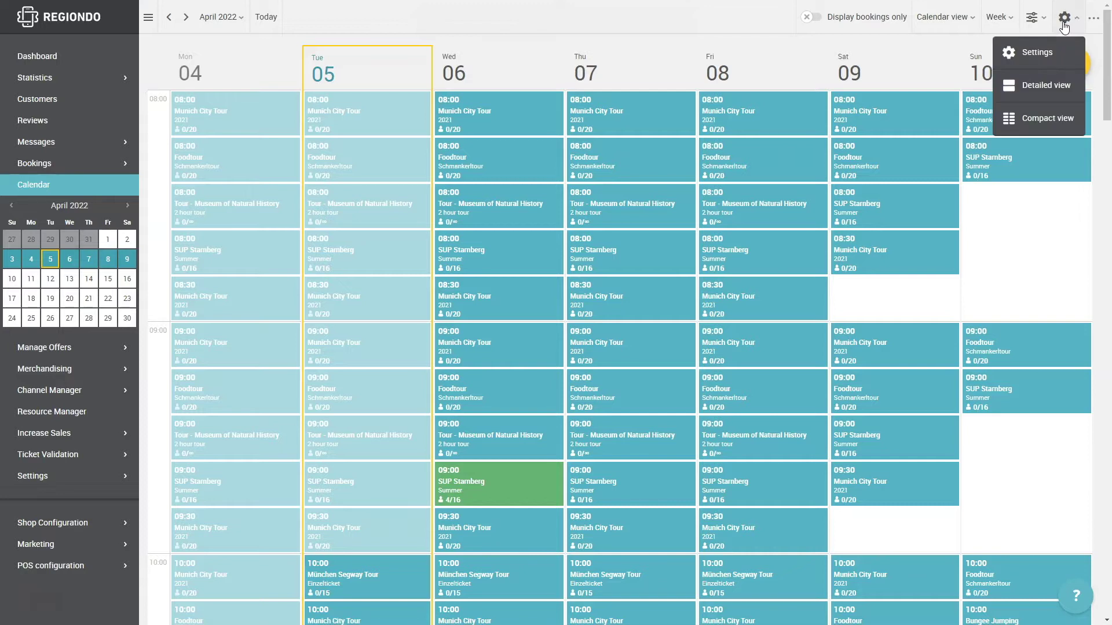
click(1050, 117)
click(1048, 249)
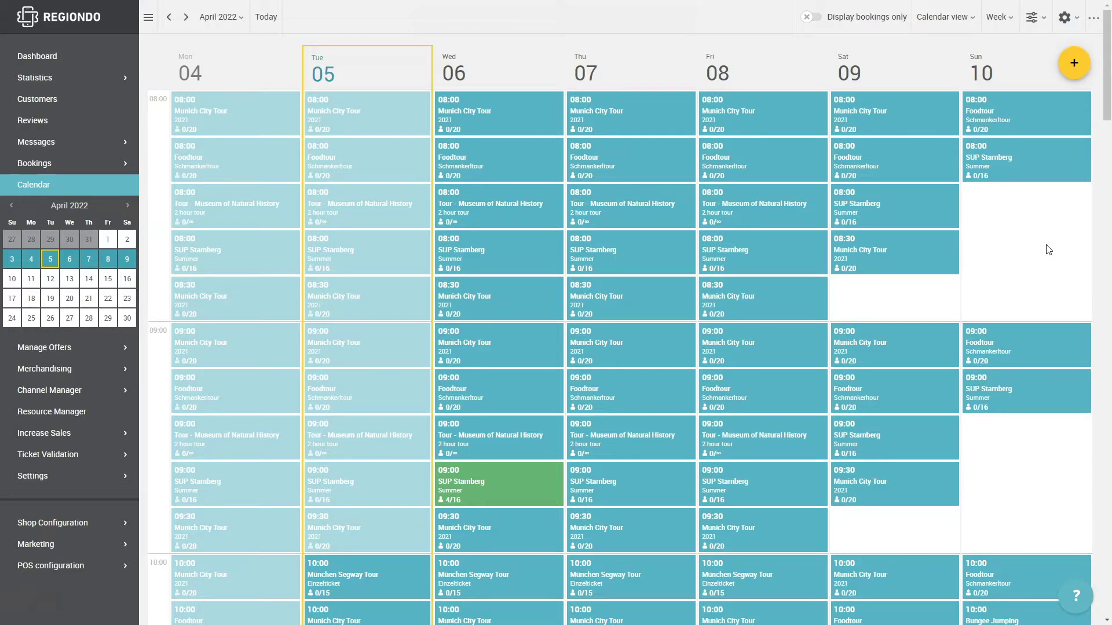
click(1069, 18)
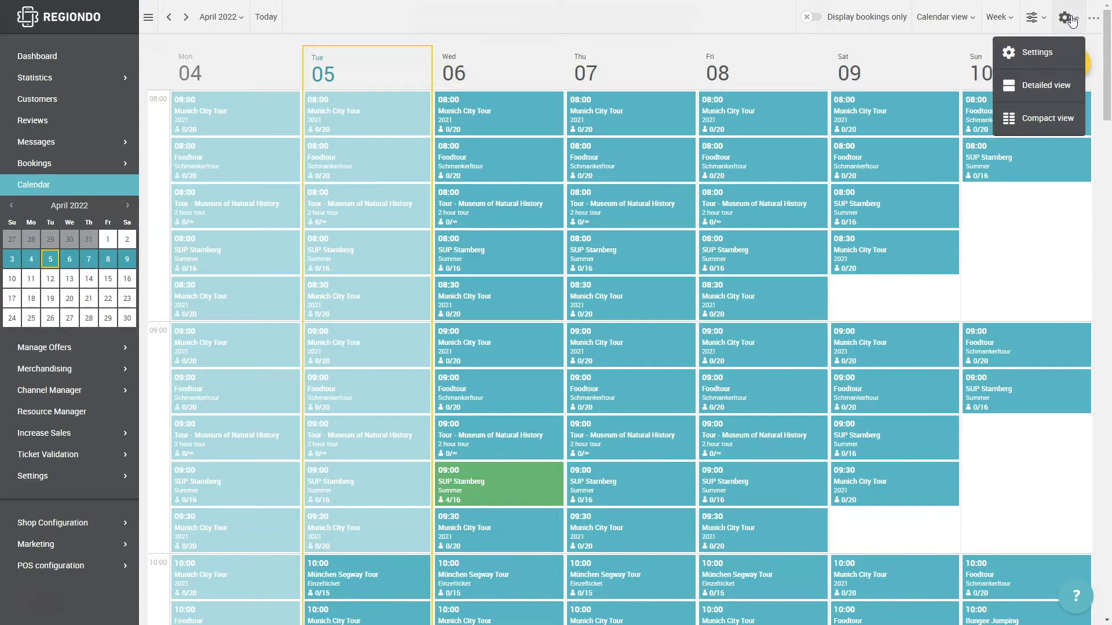
click(1048, 110)
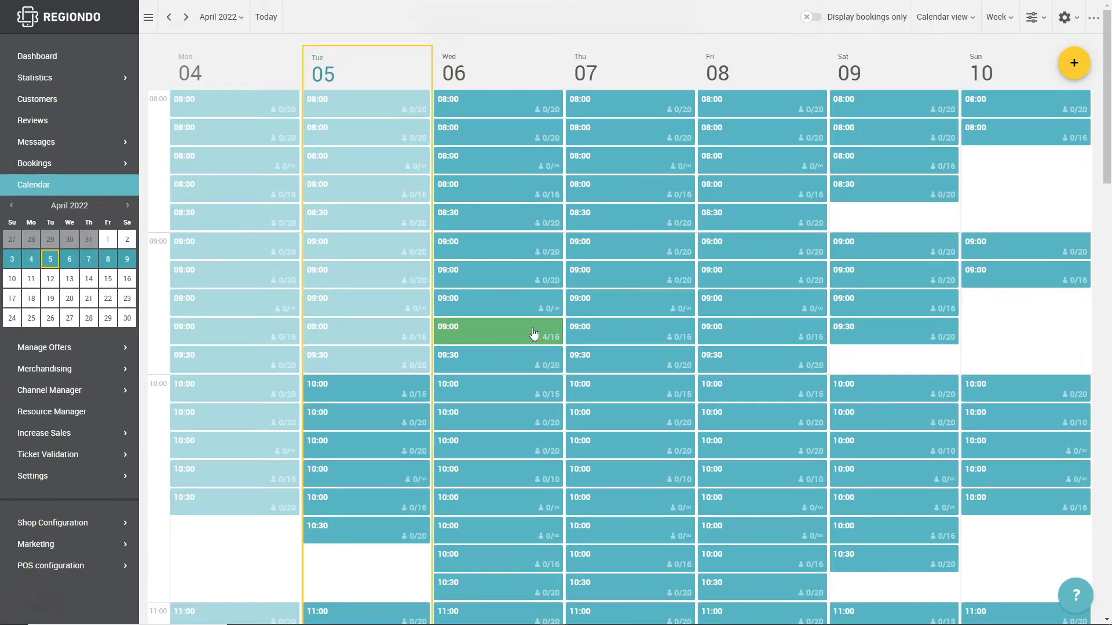
click(514, 335)
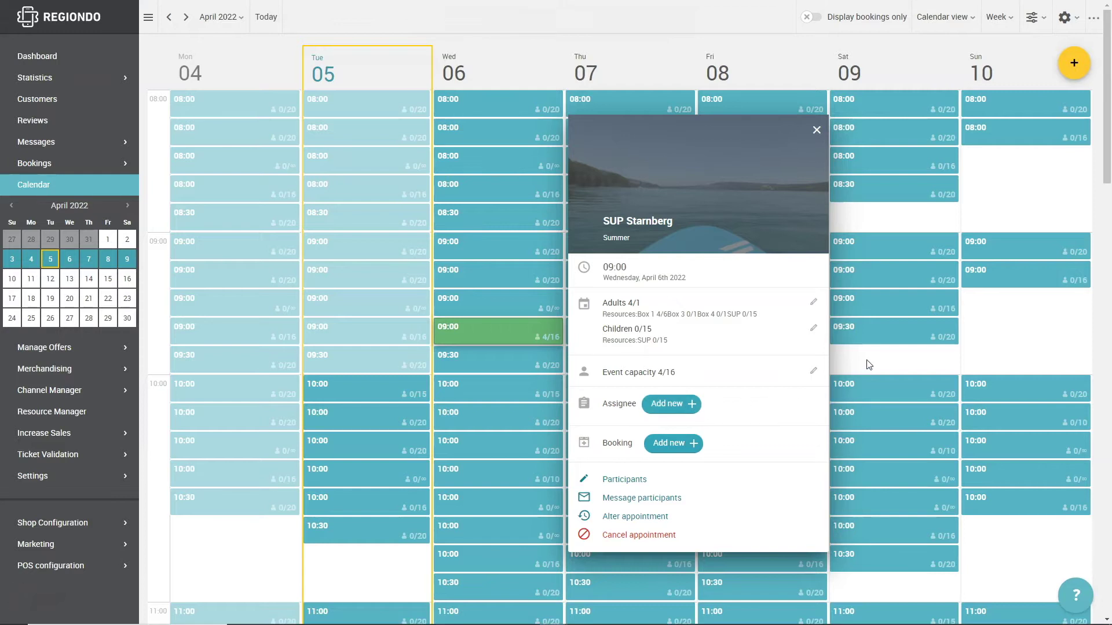
click(815, 131)
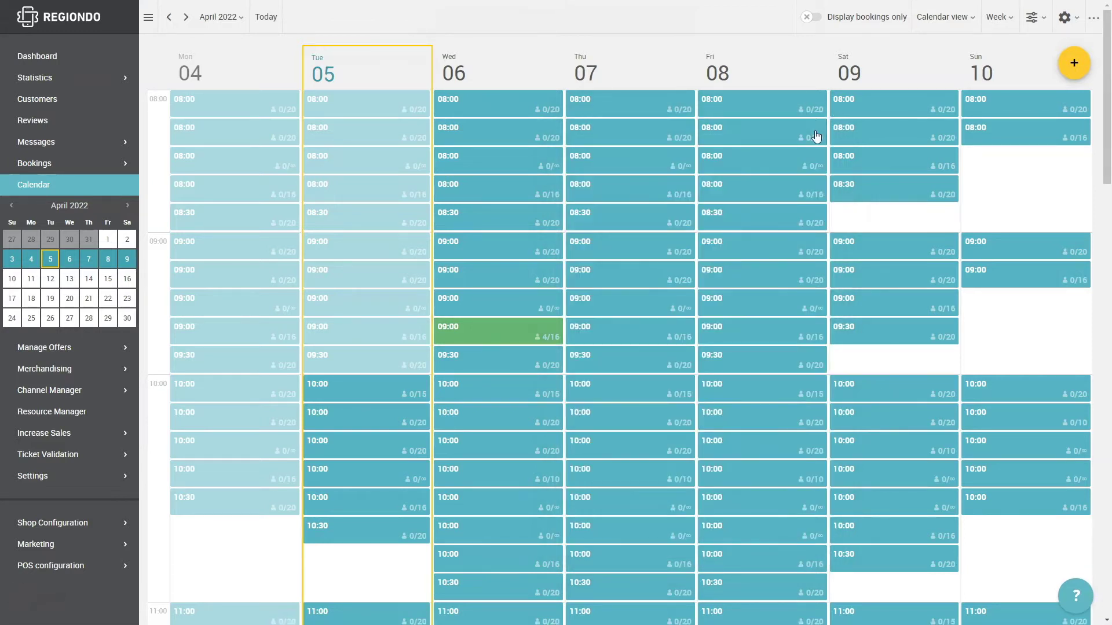
click(813, 19)
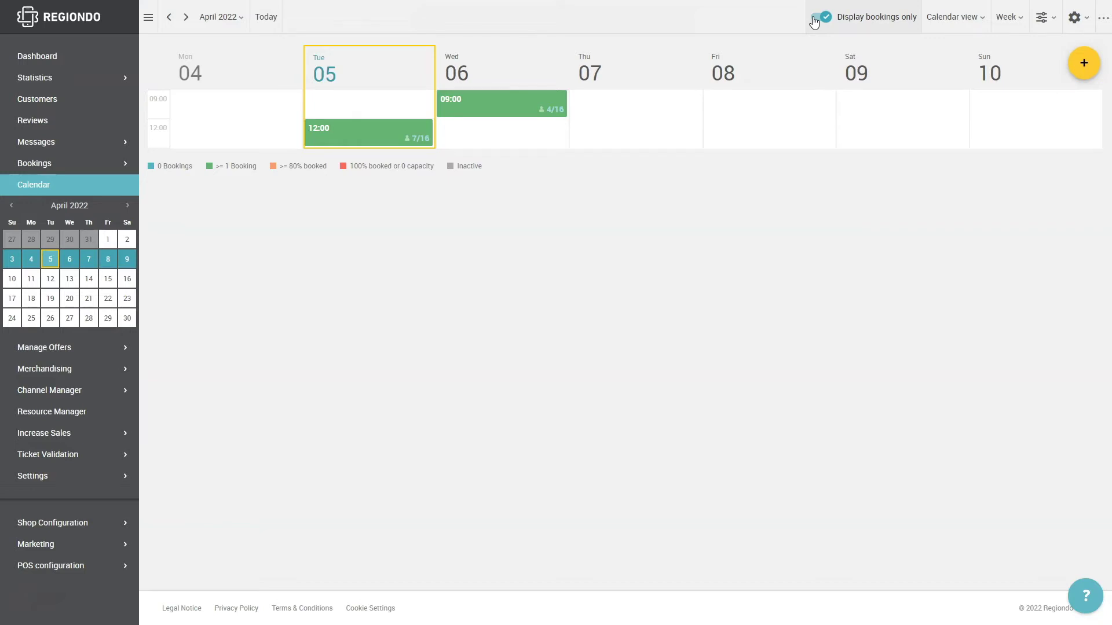
click(815, 18)
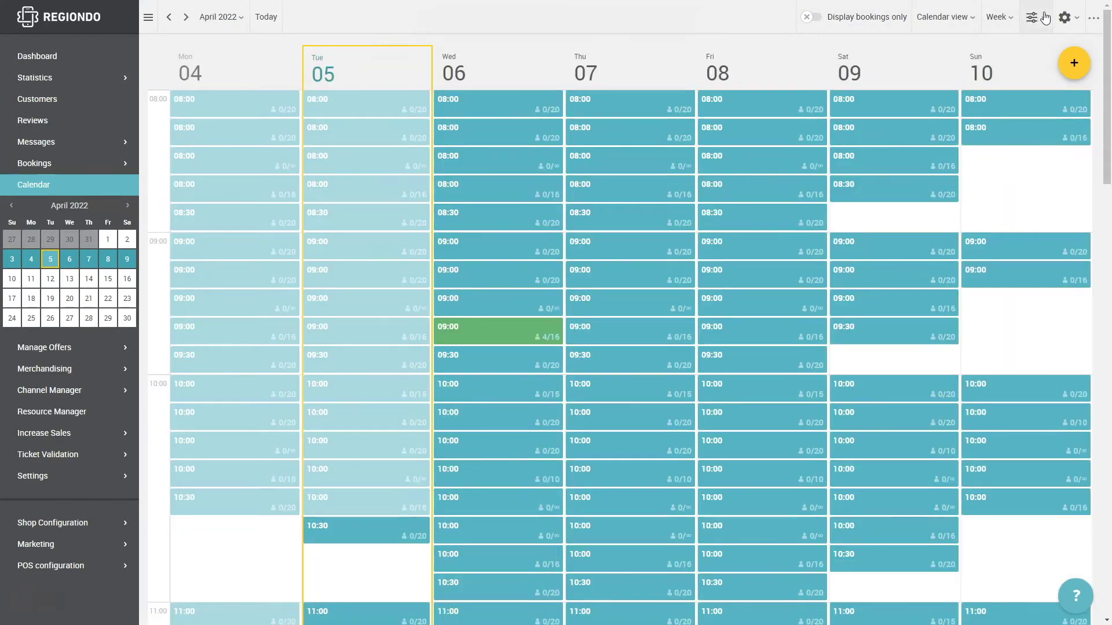
click(1044, 18)
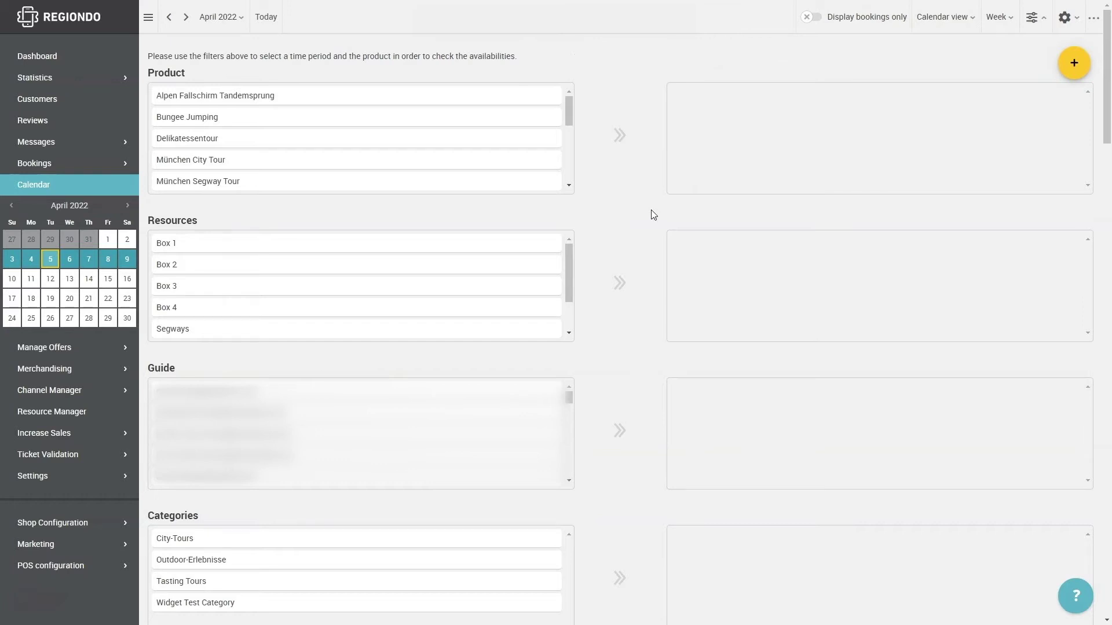
Close the filters and collapse the left menu, leaving only the compact 4–10 April week.
scroll(651, 211, down, 1)
click(1031, 19)
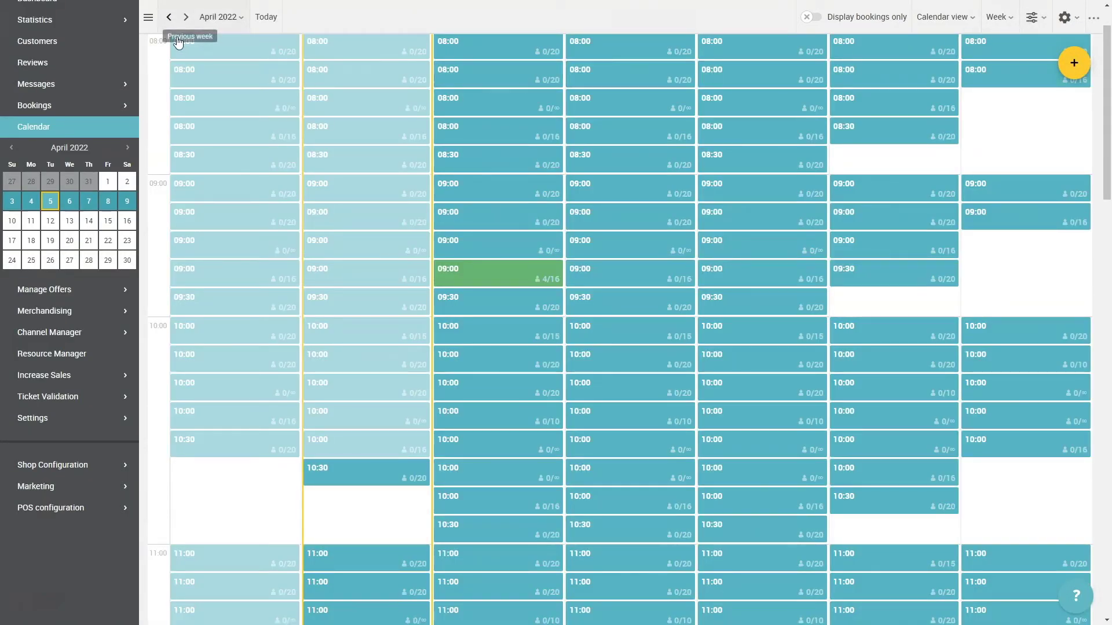
scroll(155, 73, up, 1)
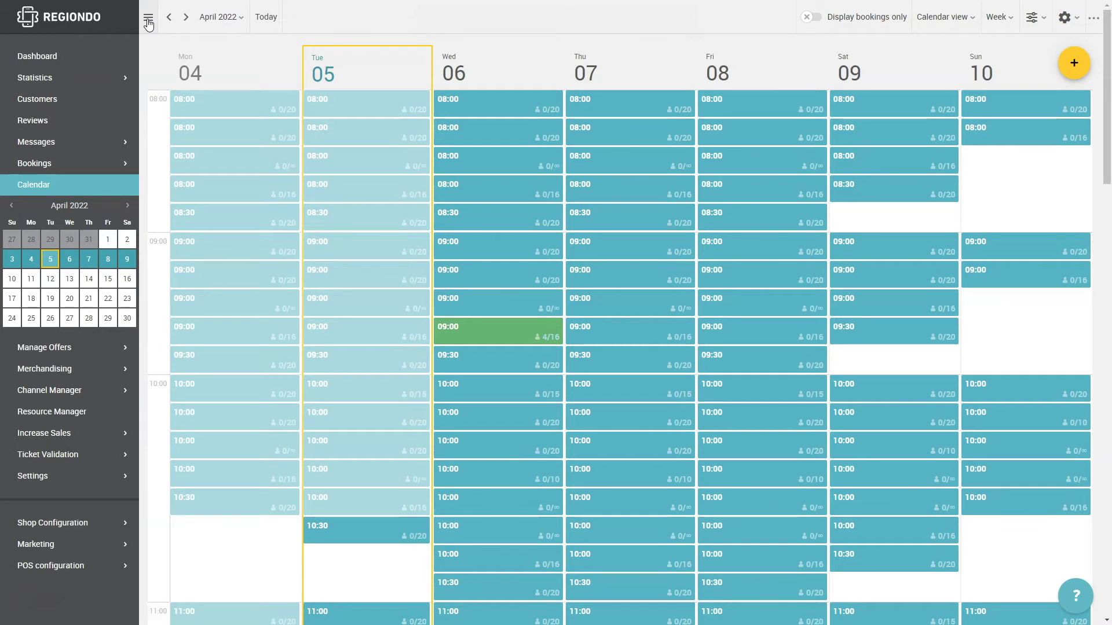
click(149, 19)
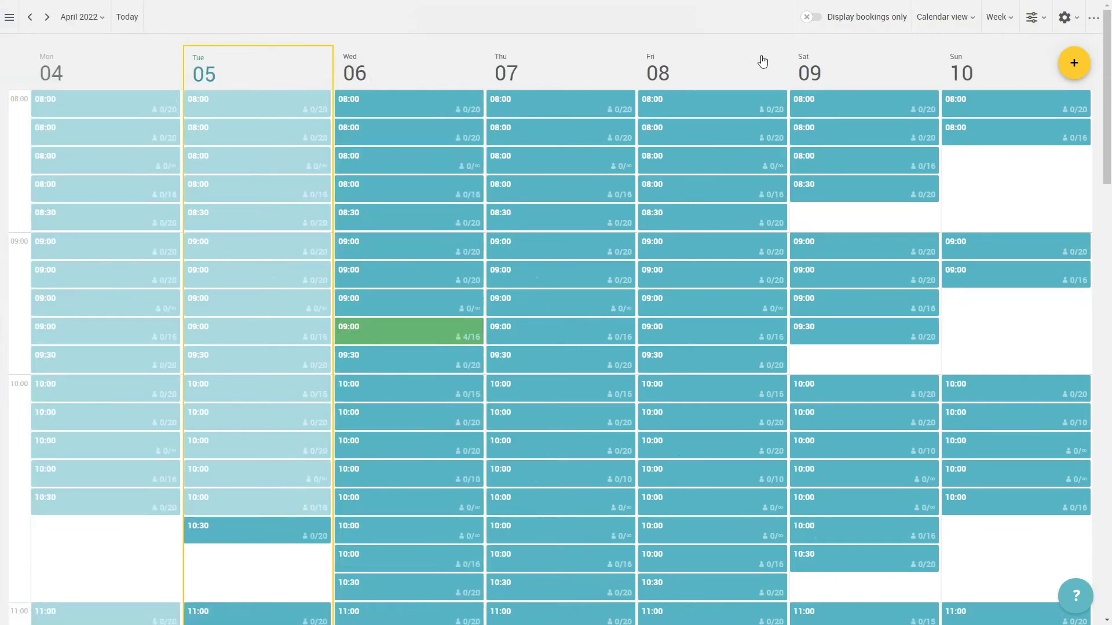
scroll(762, 61, down, 3)
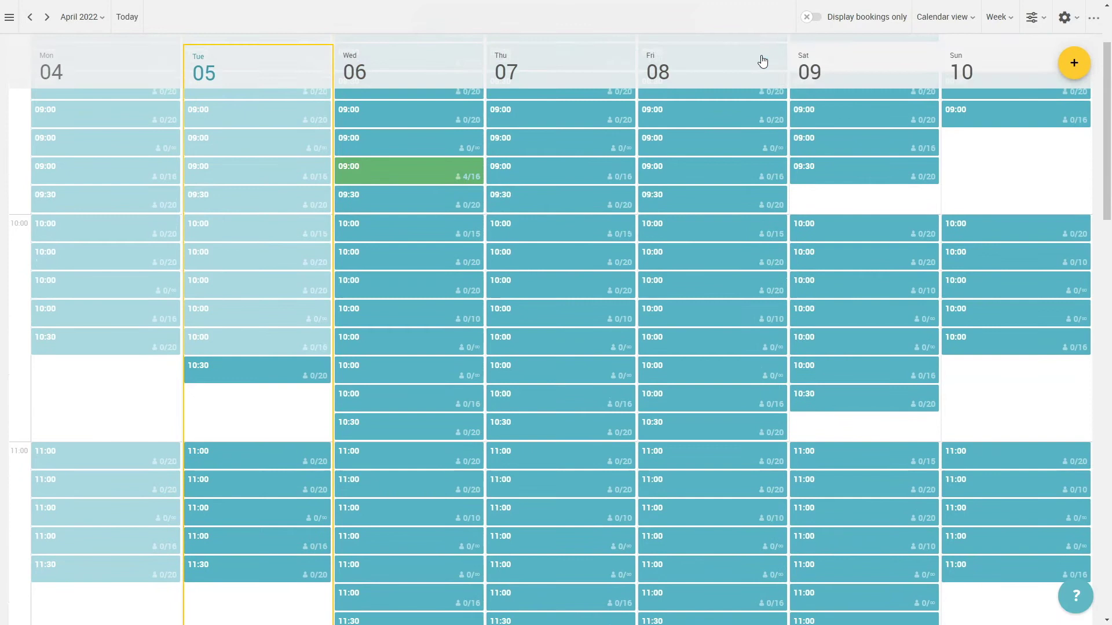
scroll(762, 61, up, 3)
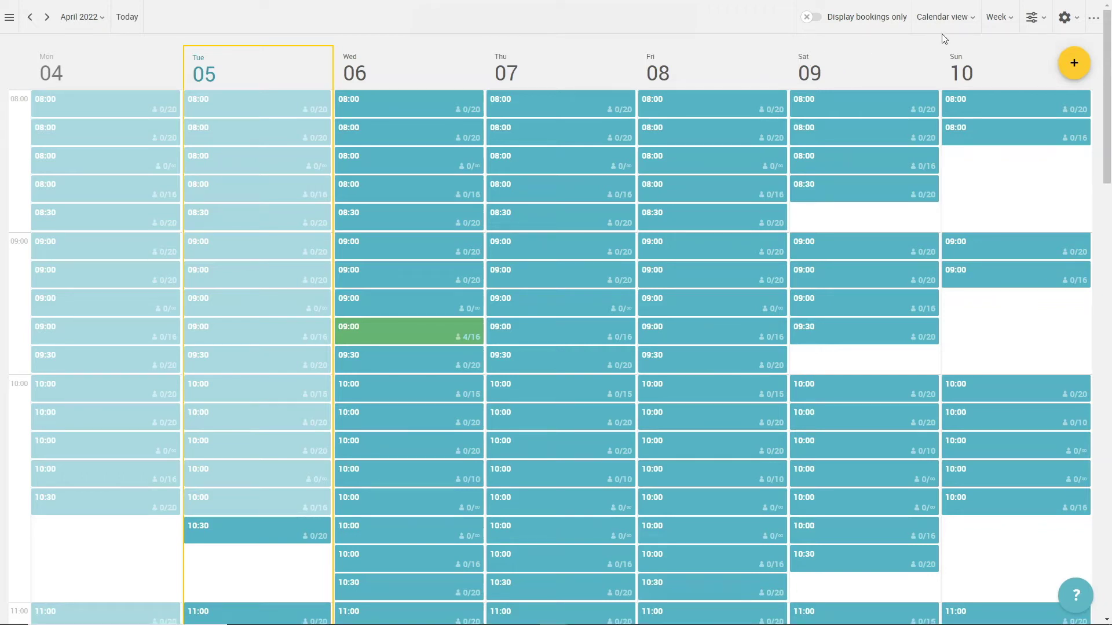
Switch to Table view listing 6 April 2022 slots with tours, times and attendee counts.
click(958, 24)
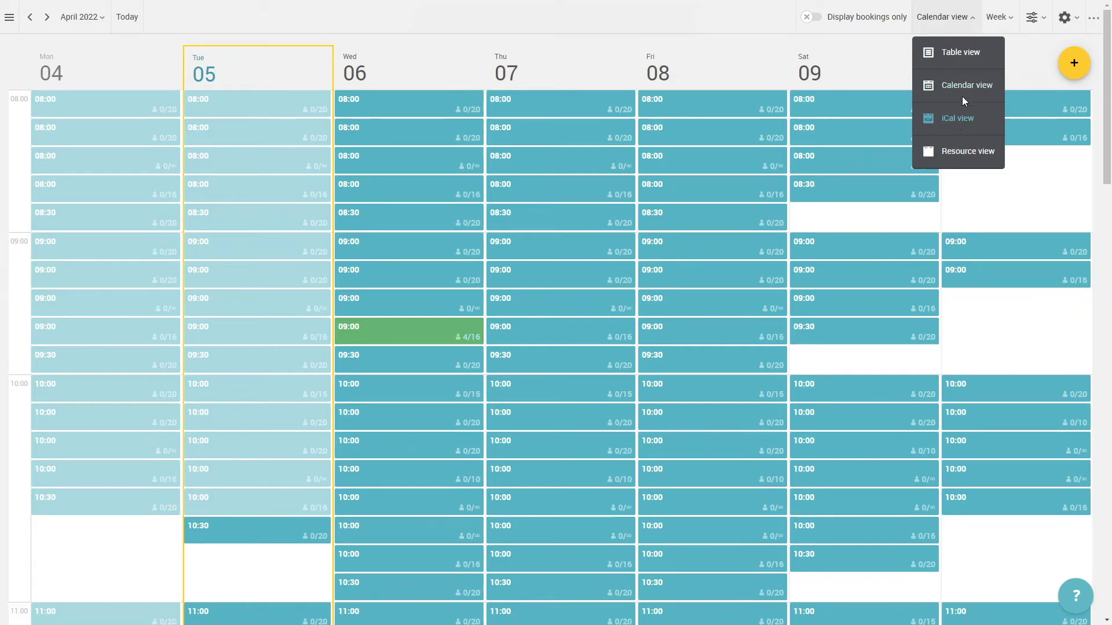
click(965, 57)
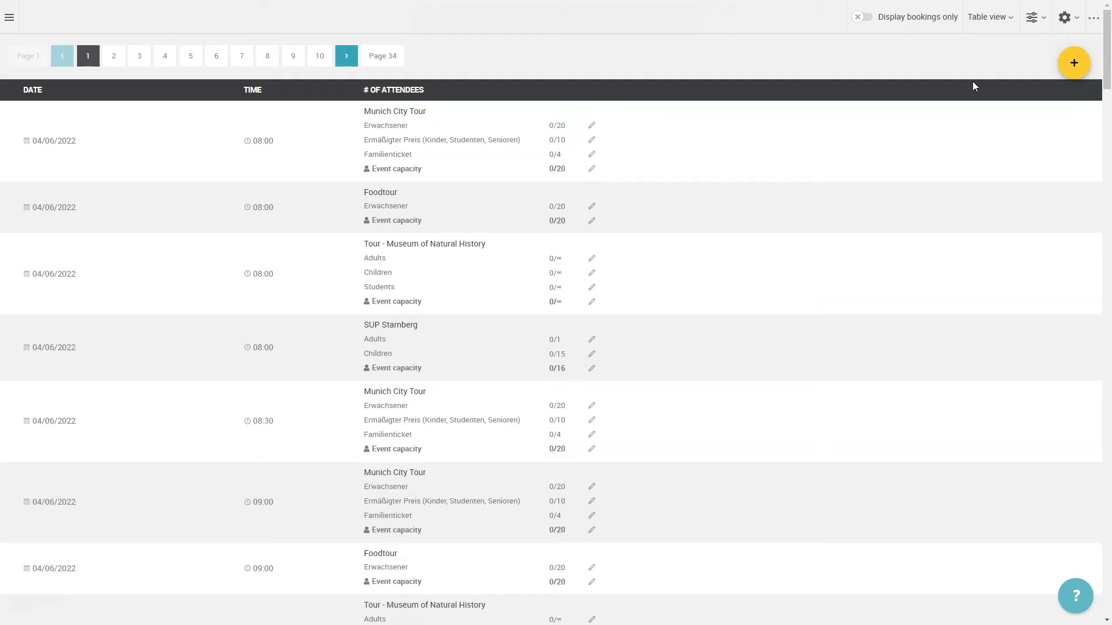
Switch to the day resource view for 6 April and preview the BOX 1 09:00 booking.
click(995, 21)
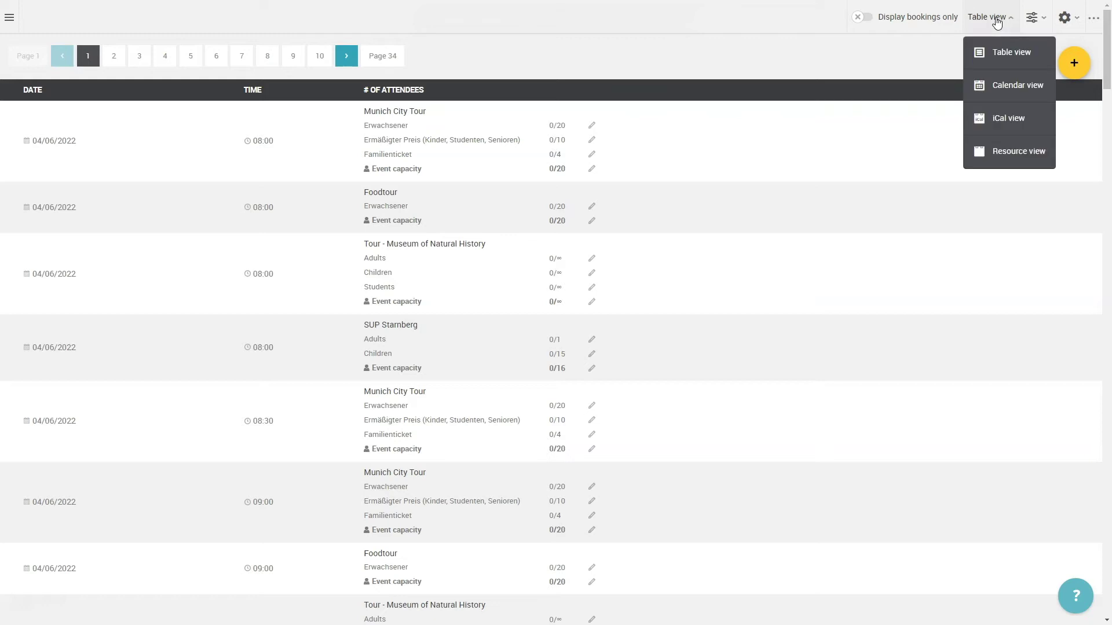
click(1009, 150)
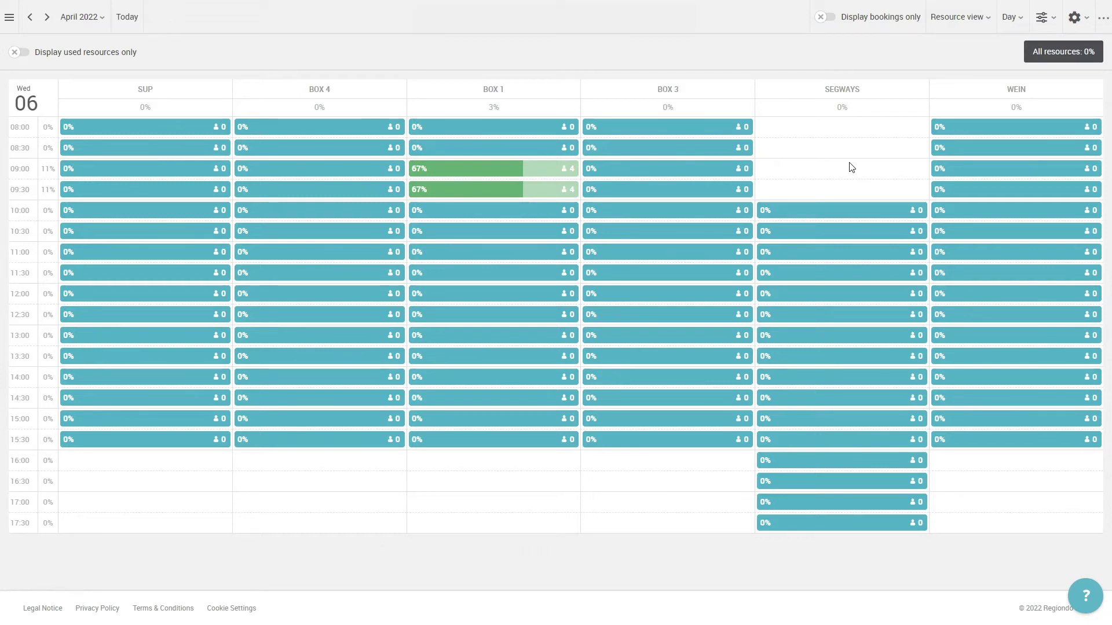
click(1015, 25)
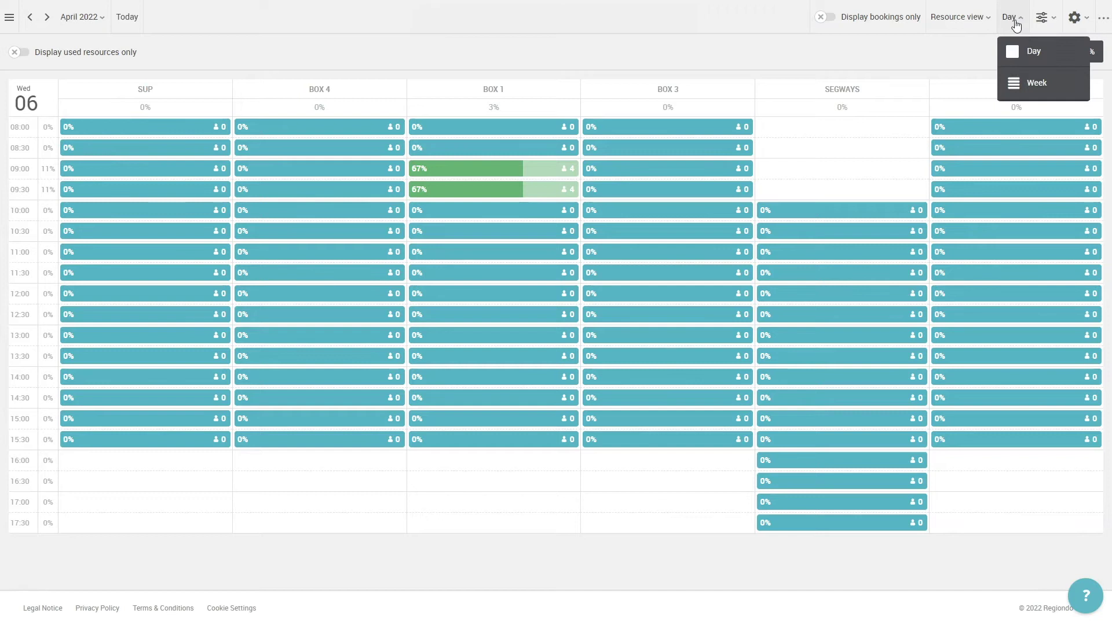
click(1015, 83)
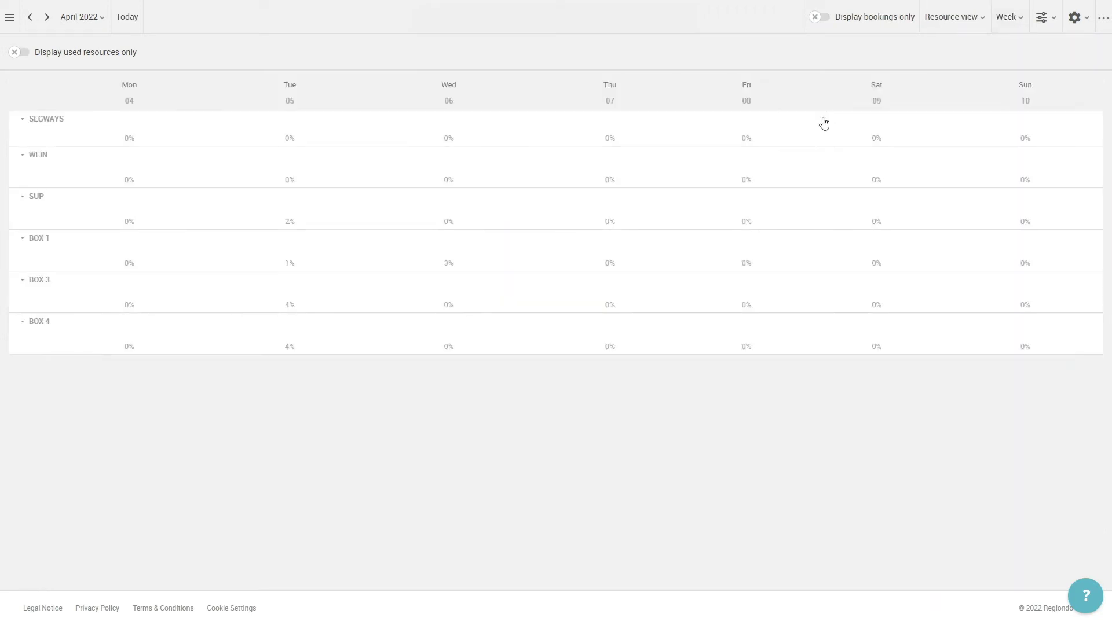
click(1014, 18)
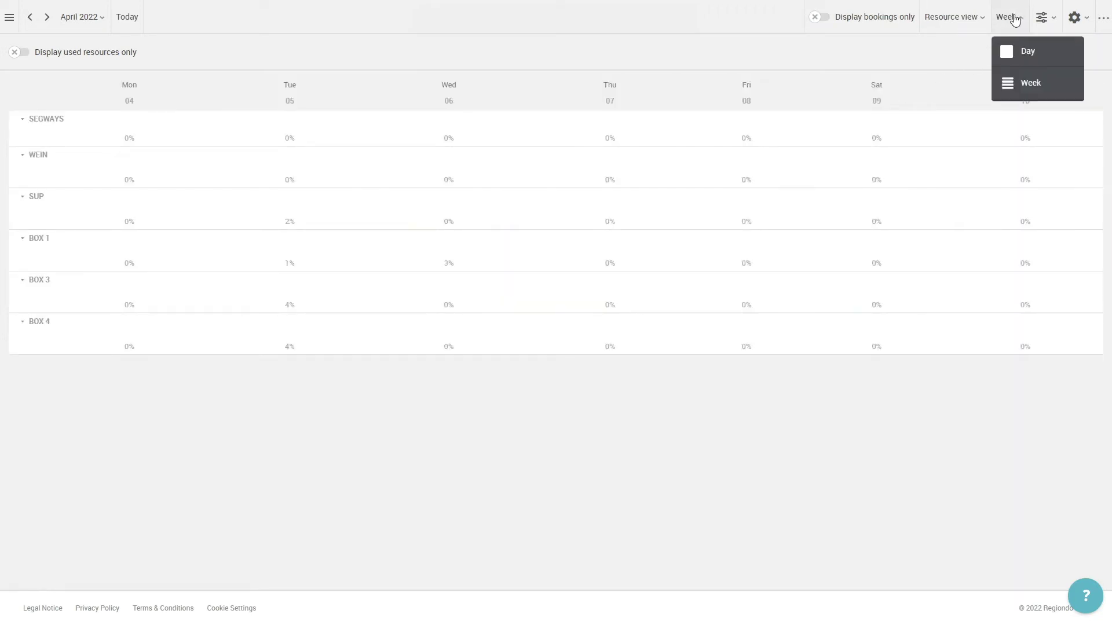
click(1014, 51)
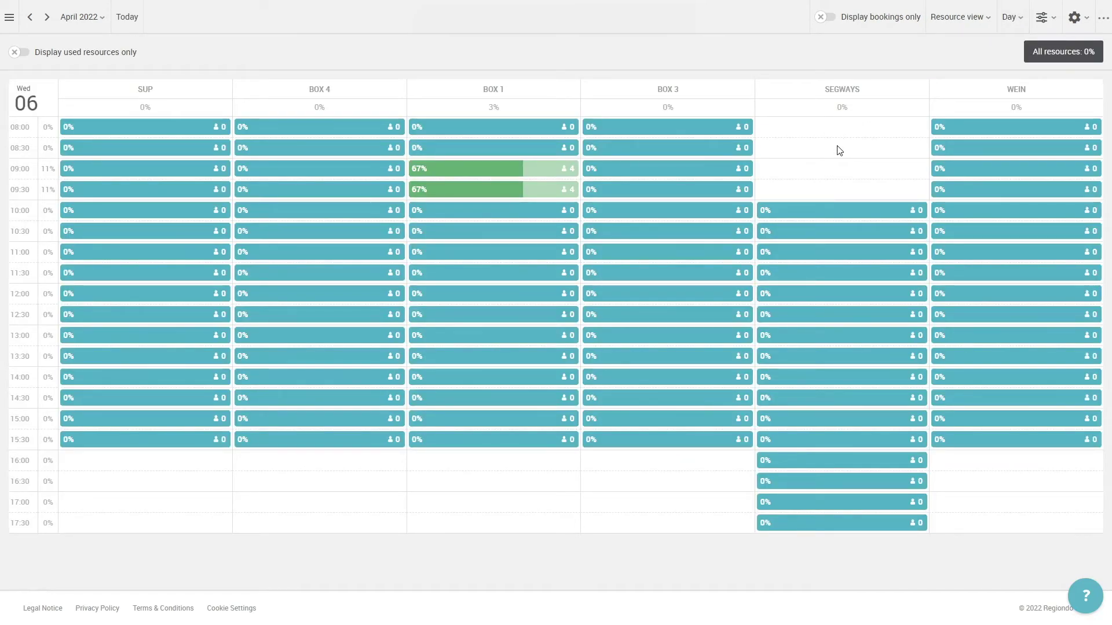
click(538, 169)
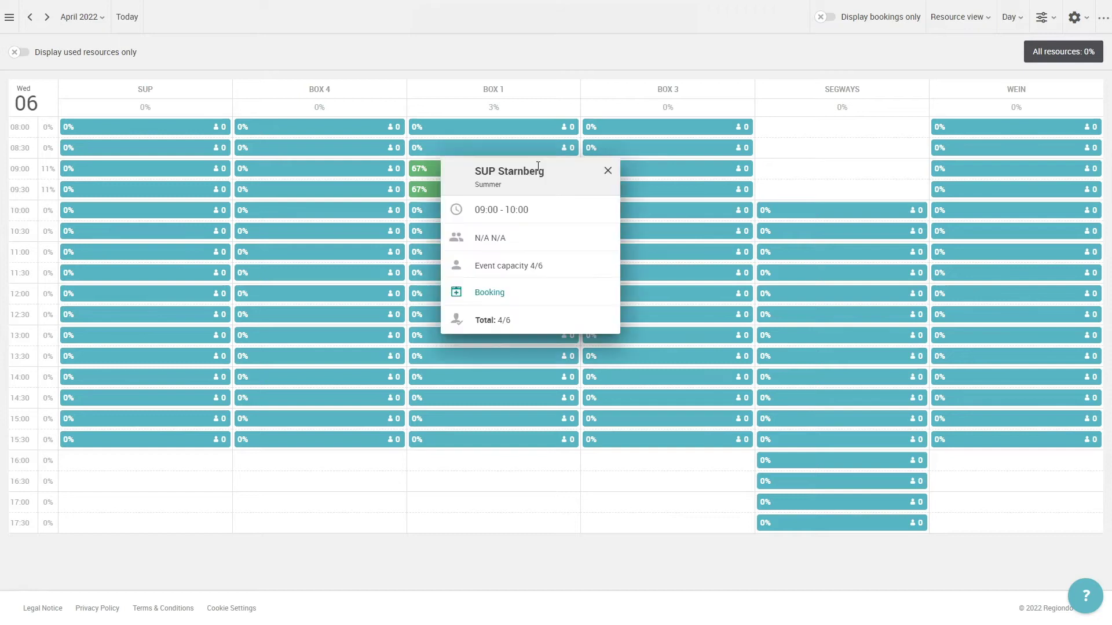
click(606, 172)
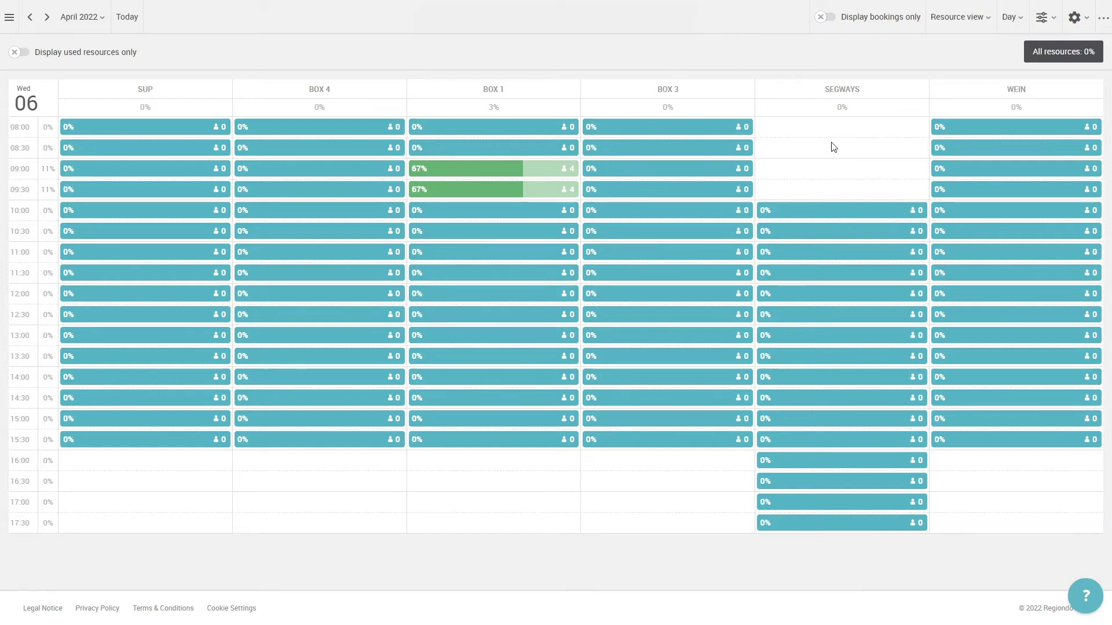
Filter the resource calendar to SUP Starnberg – Summer and move the BOX 1 column first.
click(1046, 21)
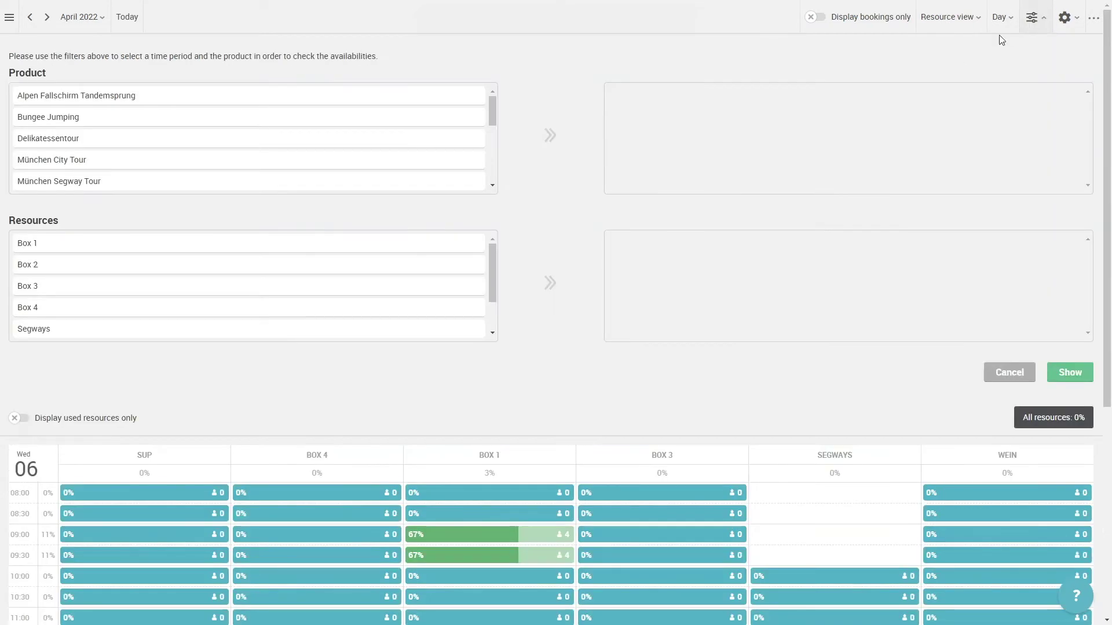
scroll(190, 174, down, 1)
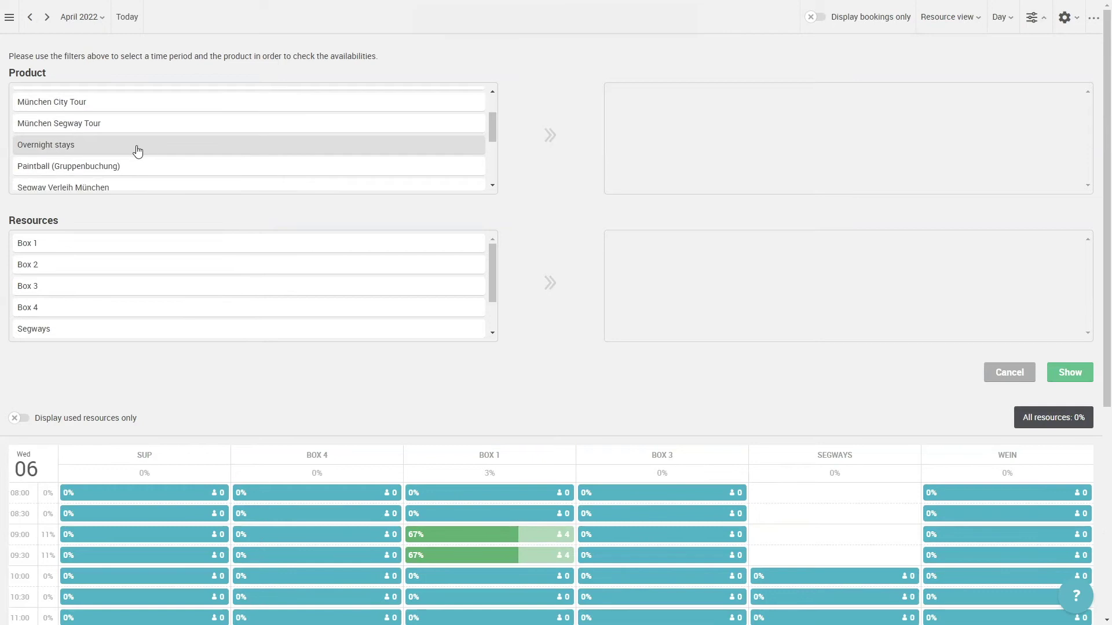
scroll(130, 149, down, 1)
click(115, 152)
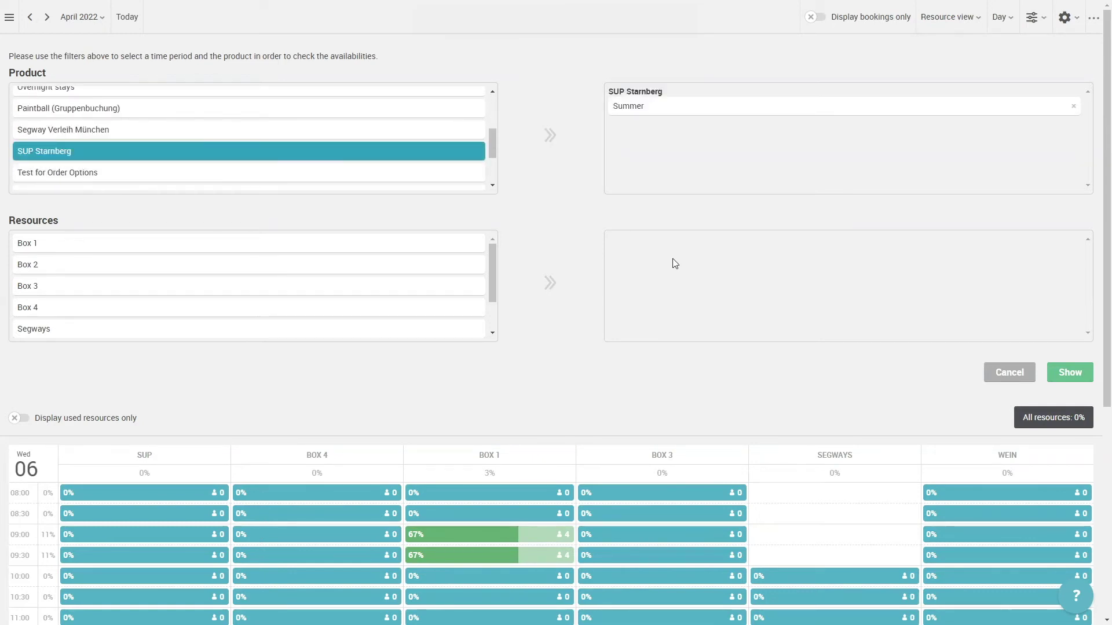
click(1083, 372)
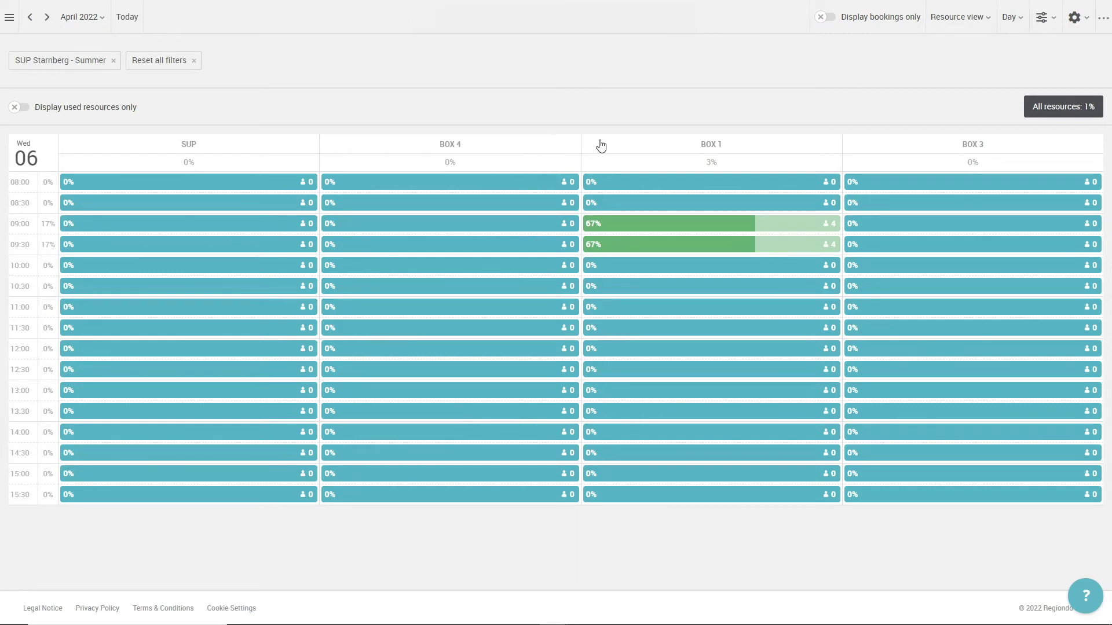
drag(627, 146, 235, 140)
drag(348, 150, 627, 149)
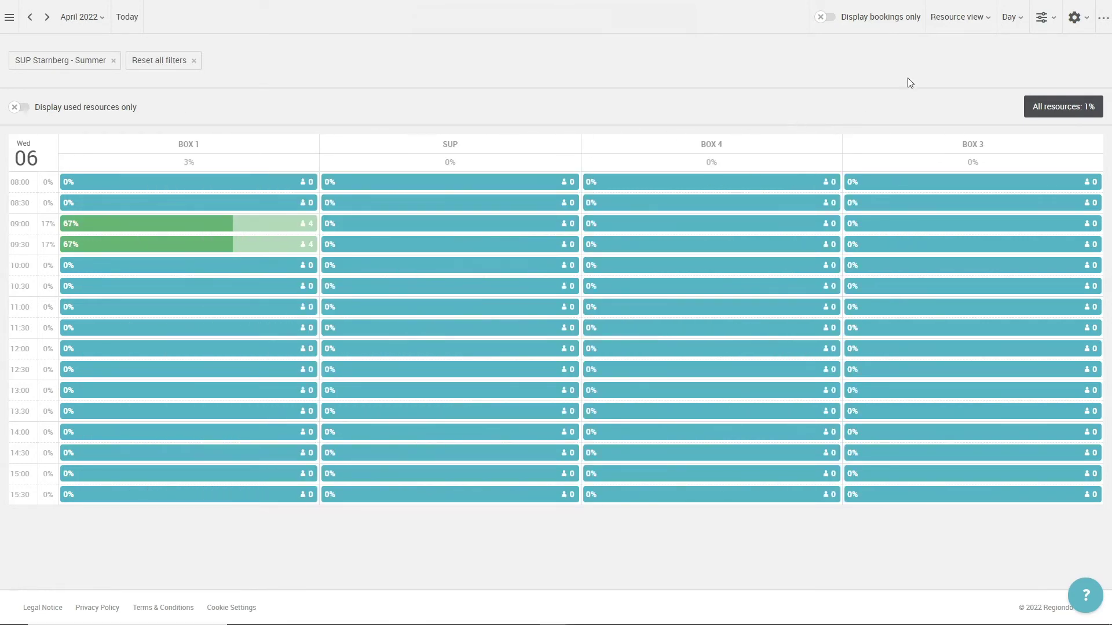
Switch to the iCal feed settings page, then reopen the calendar view list.
click(954, 18)
click(956, 117)
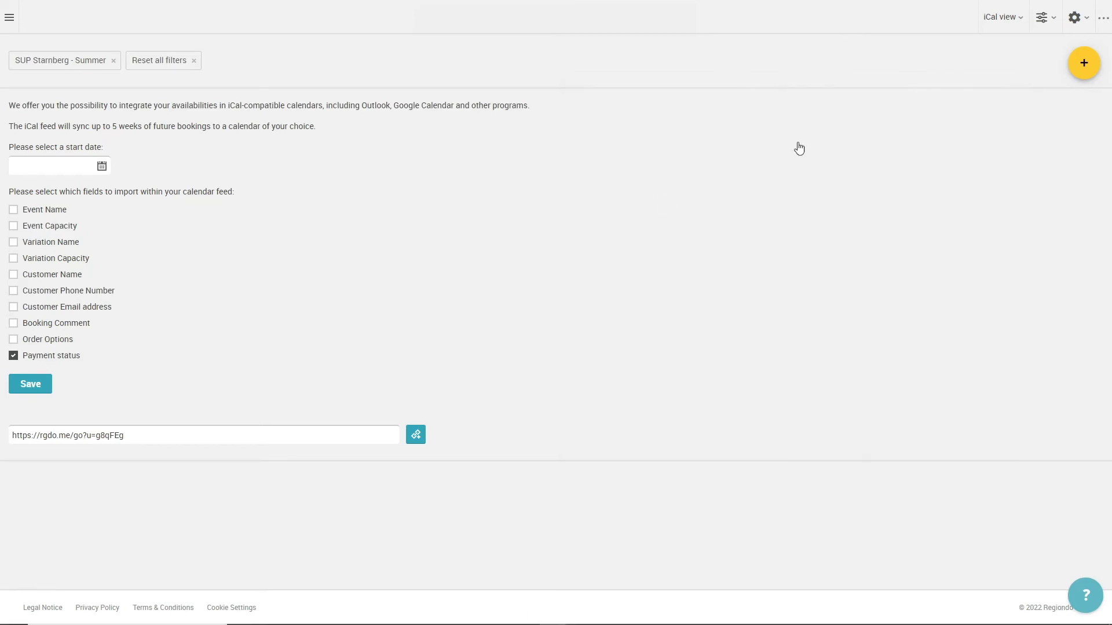
click(1026, 18)
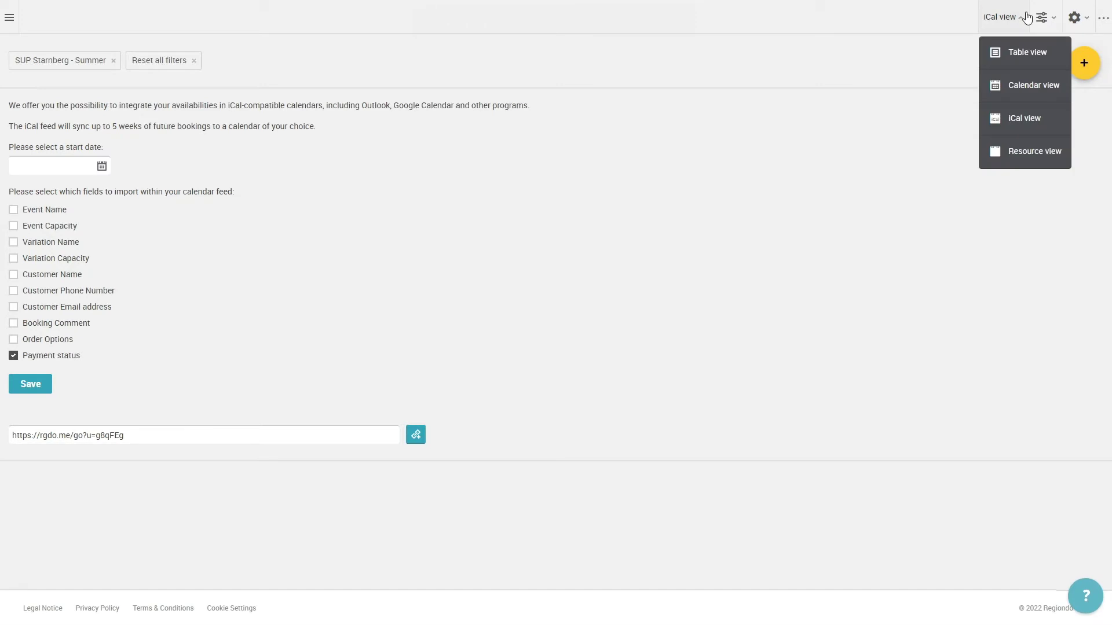
Return to the week calendar and open the Wednesday 6 April 09:00 SUP Starnberg appointment.
click(1009, 77)
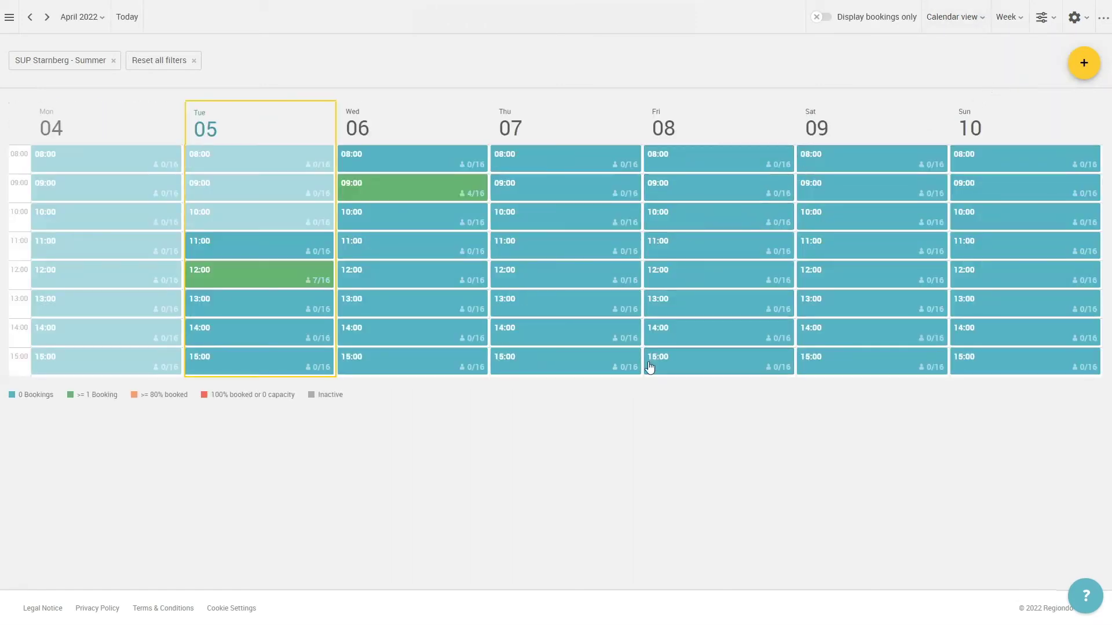
click(406, 195)
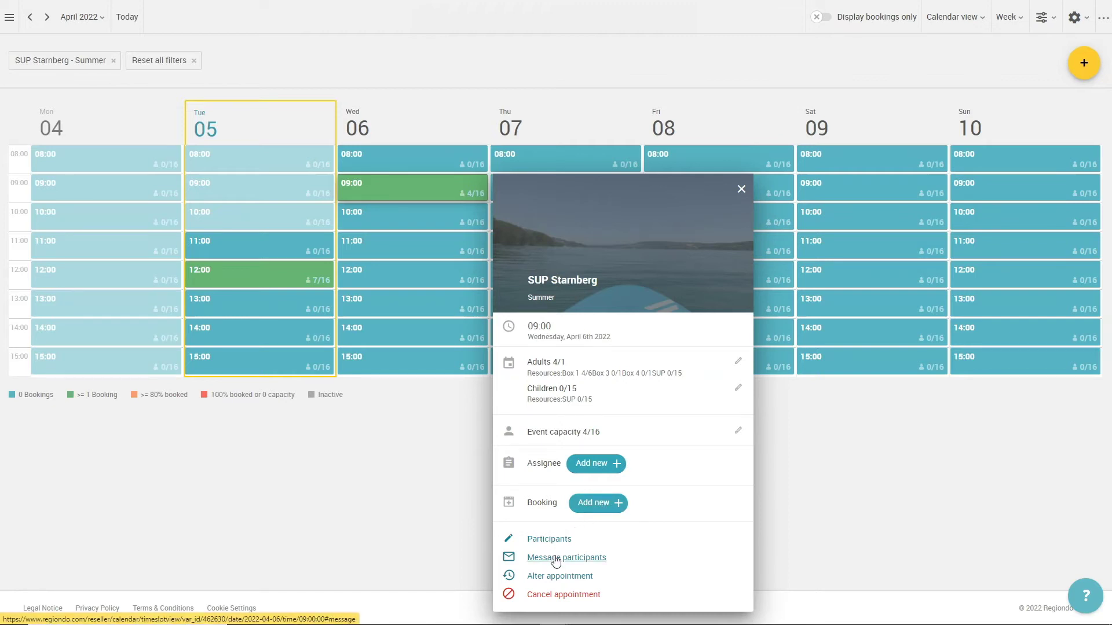
click(556, 596)
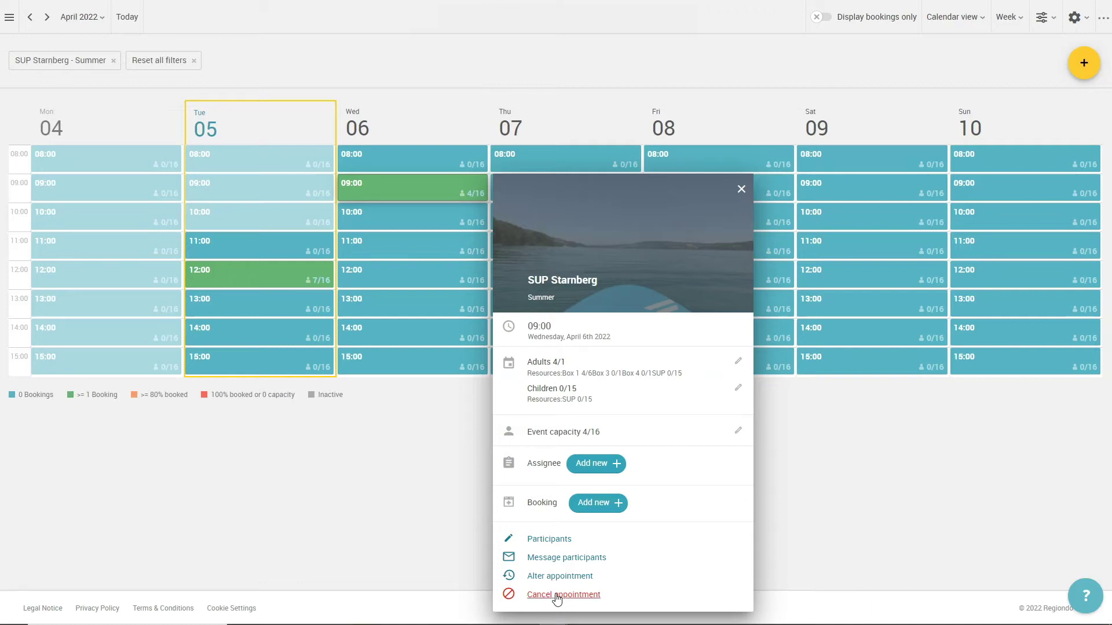
click(602, 503)
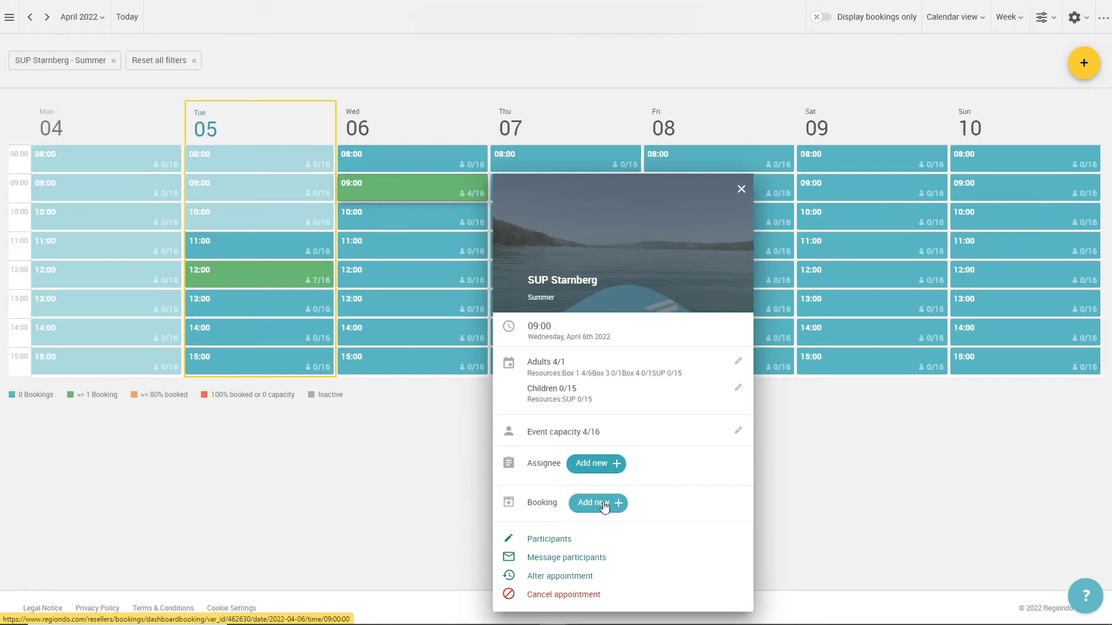
Open the participants page and view the Message All, Alter All and Cancel All forms.
click(547, 539)
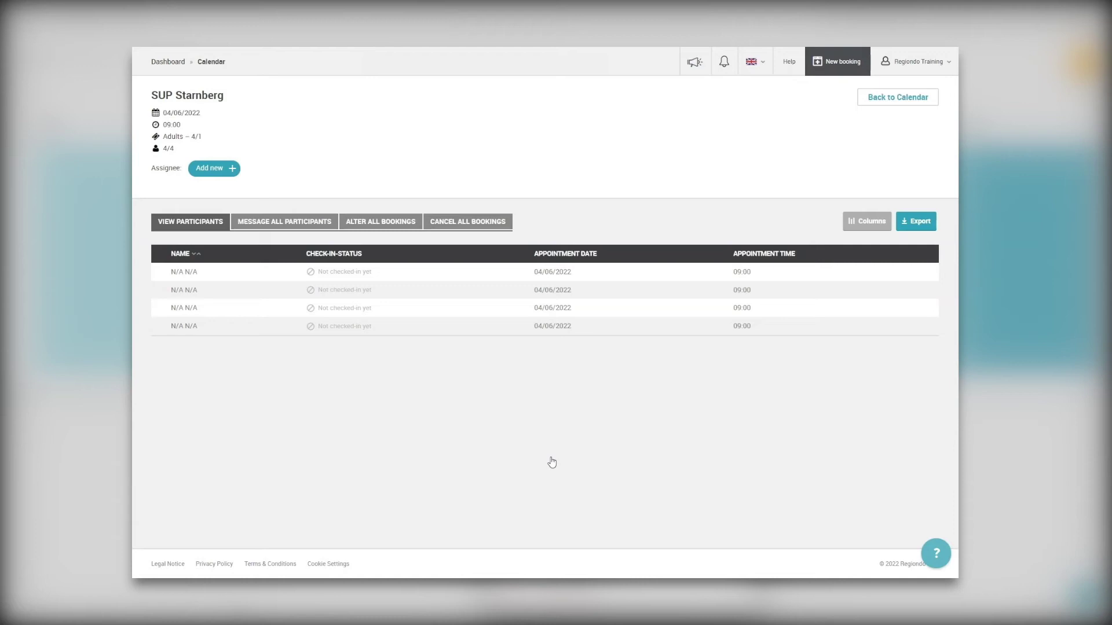
click(294, 221)
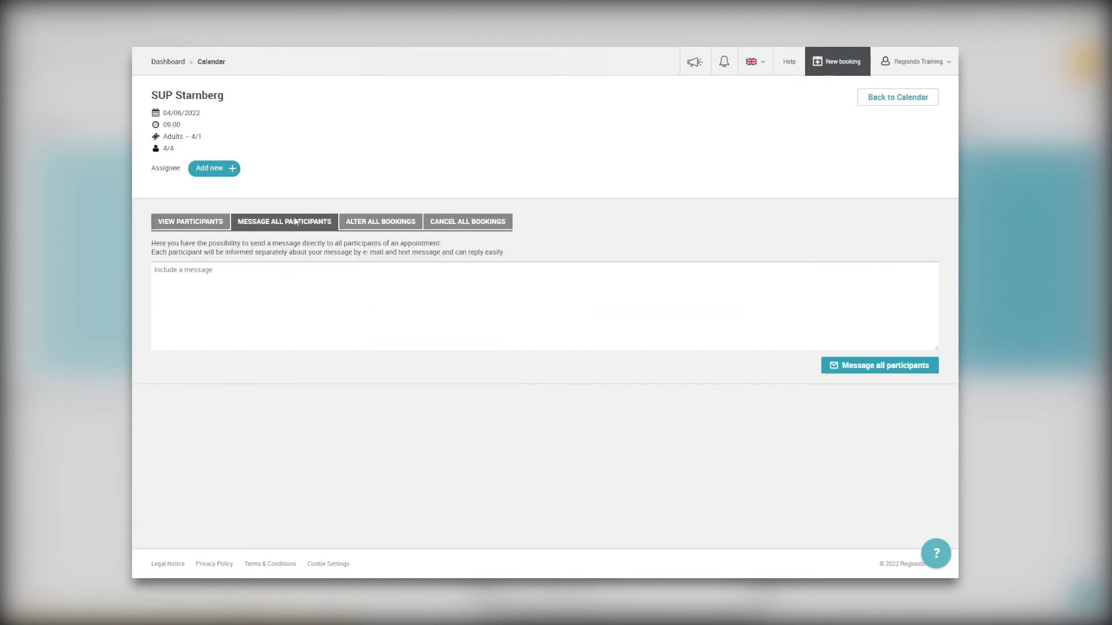
click(370, 223)
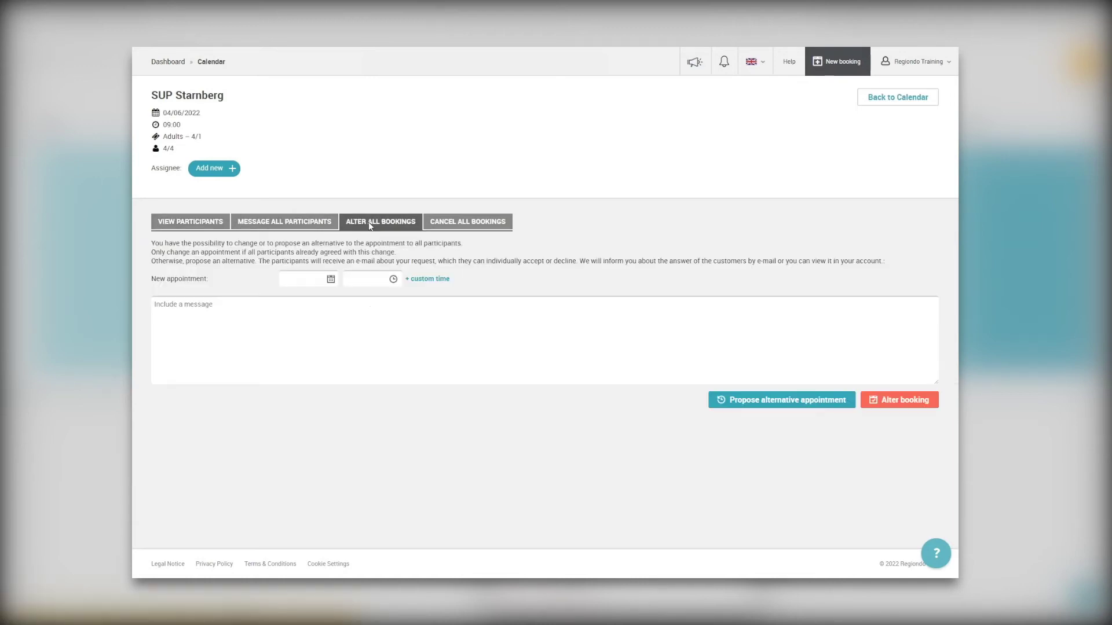
click(466, 223)
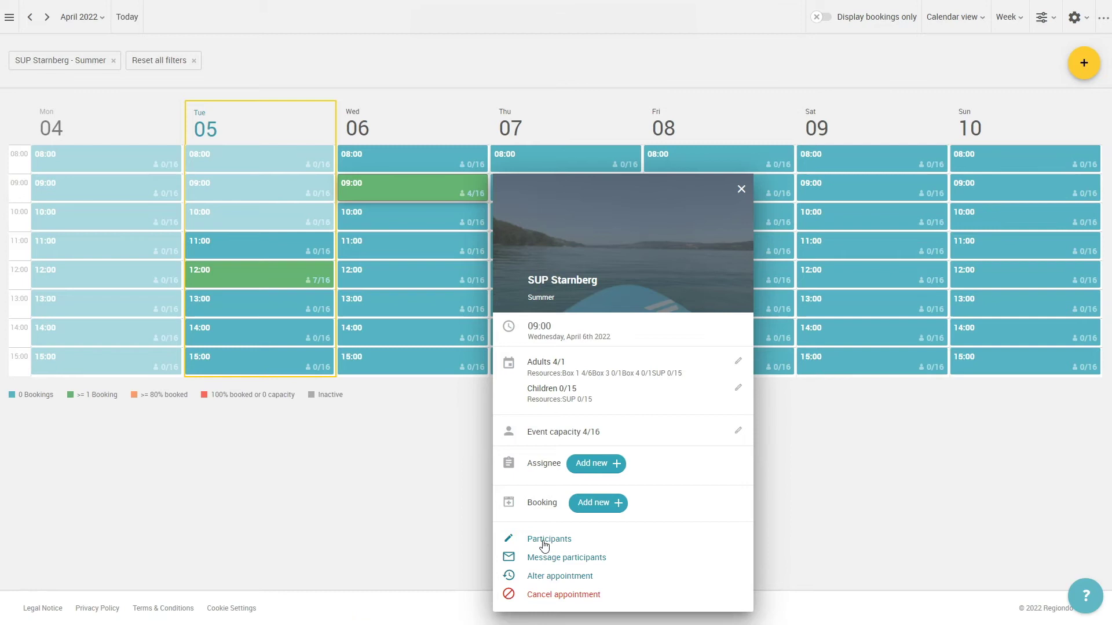
Close the 6 April 09:00 appointment popup to reveal the full filtered week calendar.
click(545, 539)
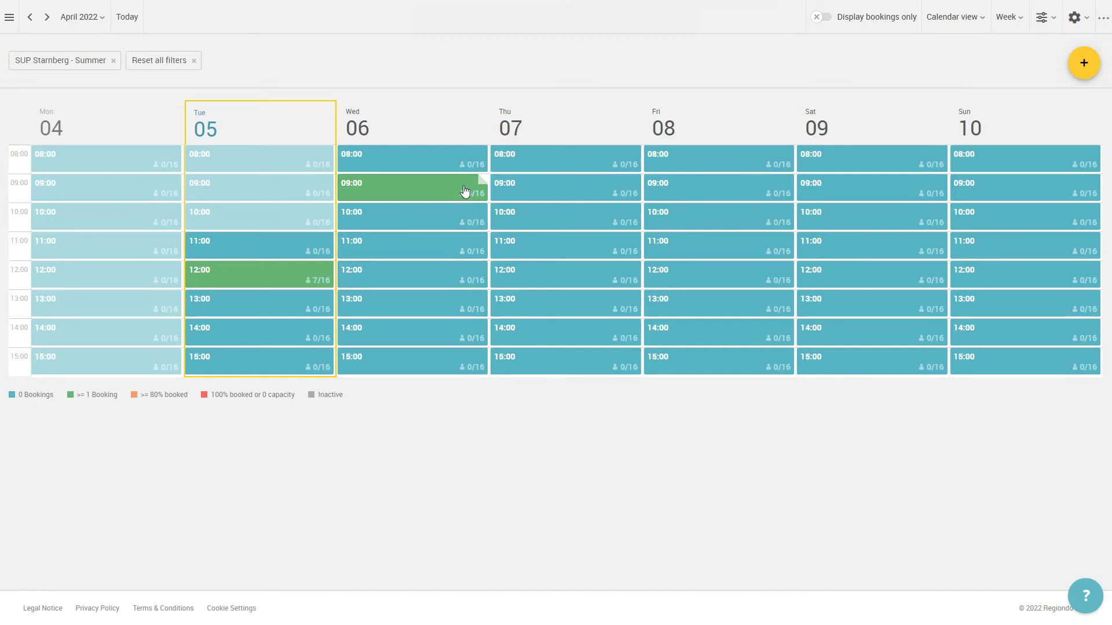
mouse_move(481, 184)
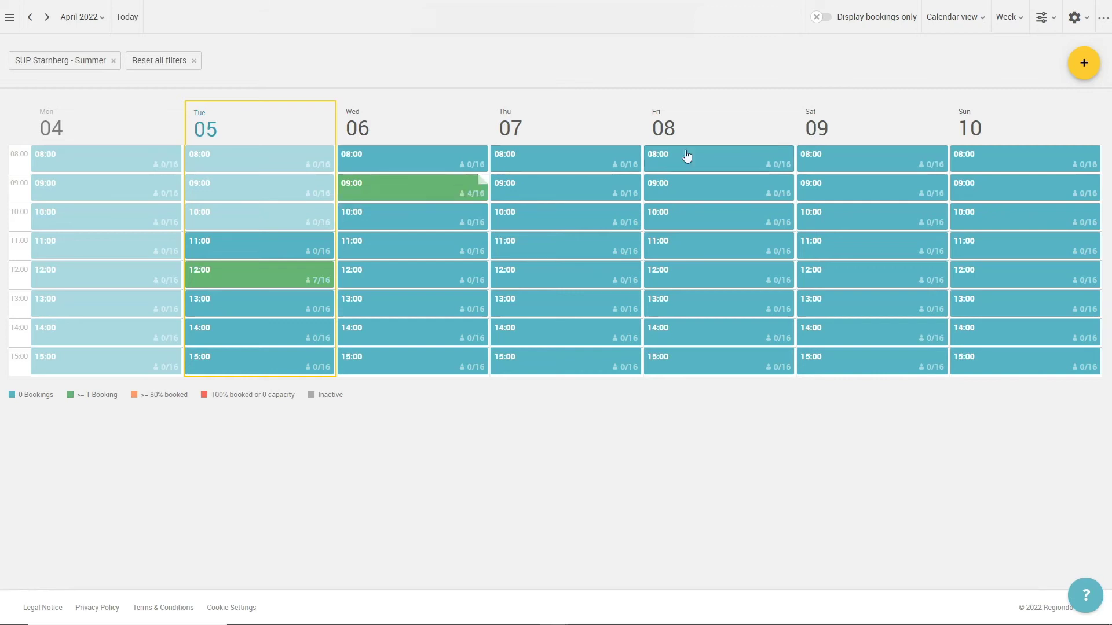
Open the Calendar settings page and toggle Booking notes off and back on.
click(1075, 23)
click(1066, 61)
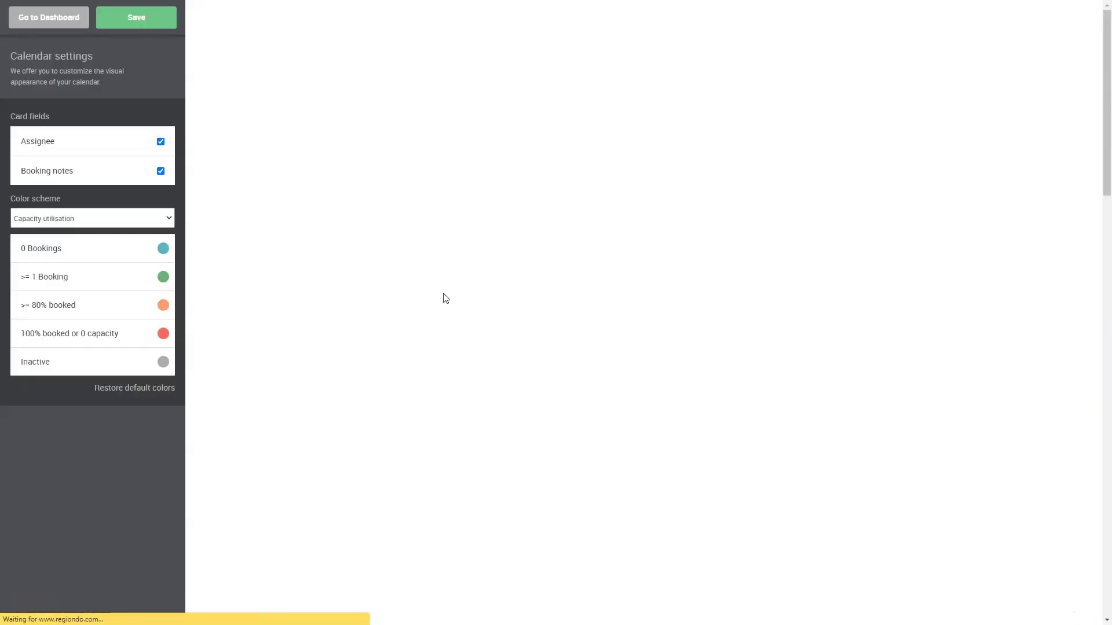
click(161, 173)
click(161, 173)
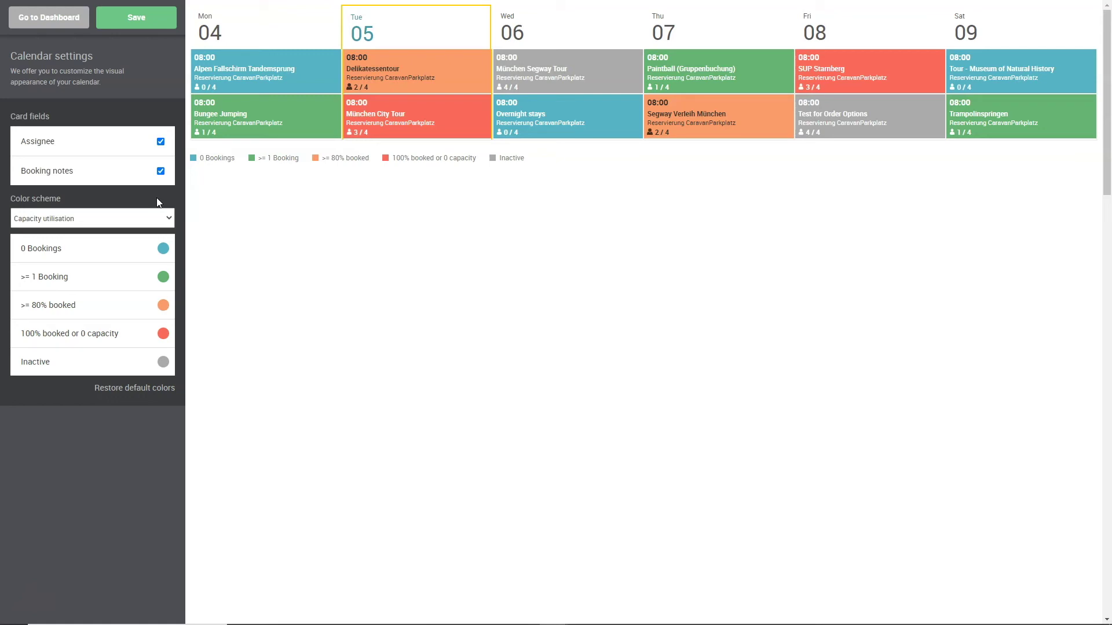
Open the Color scheme list to switch event card colouring to Assignee.
click(151, 218)
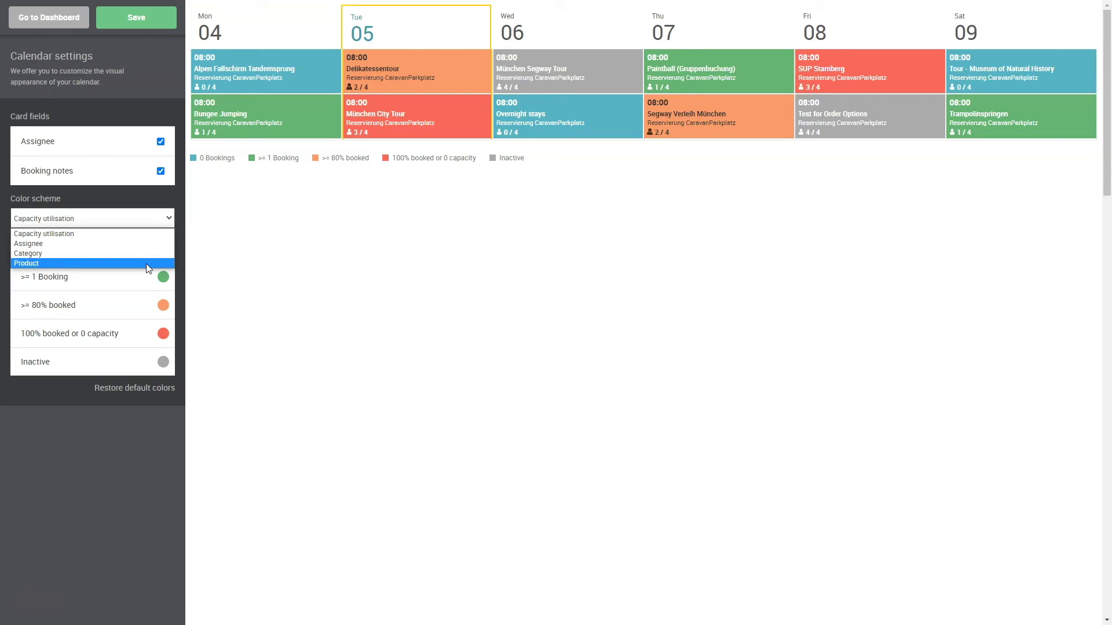
click(143, 220)
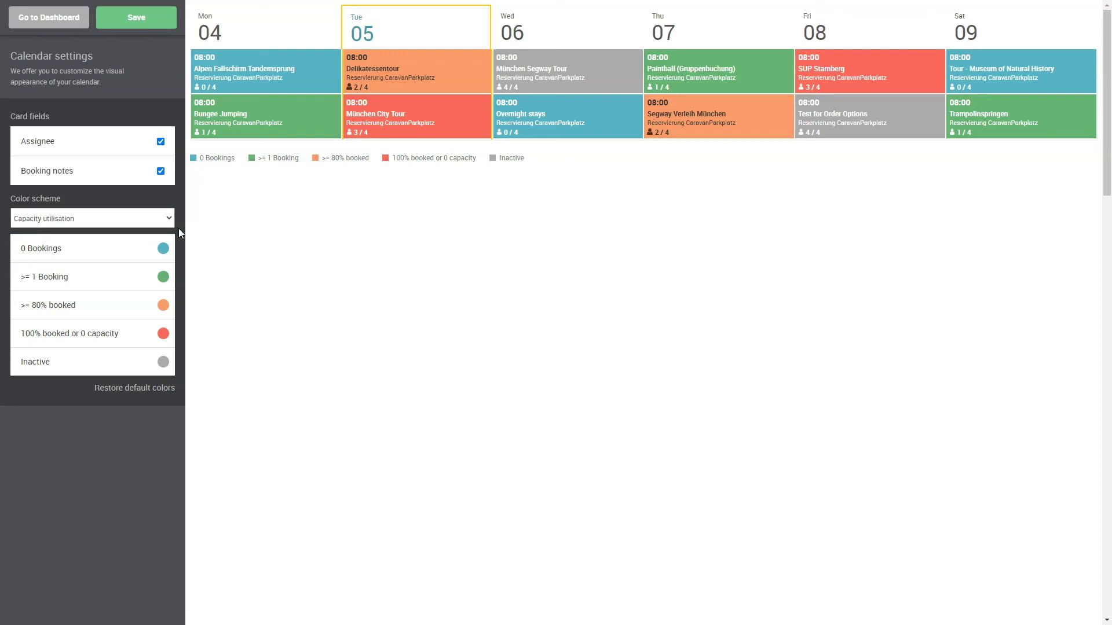
click(141, 222)
Colour the calendar cards by assignee, then switch the colour scheme to category.
click(139, 243)
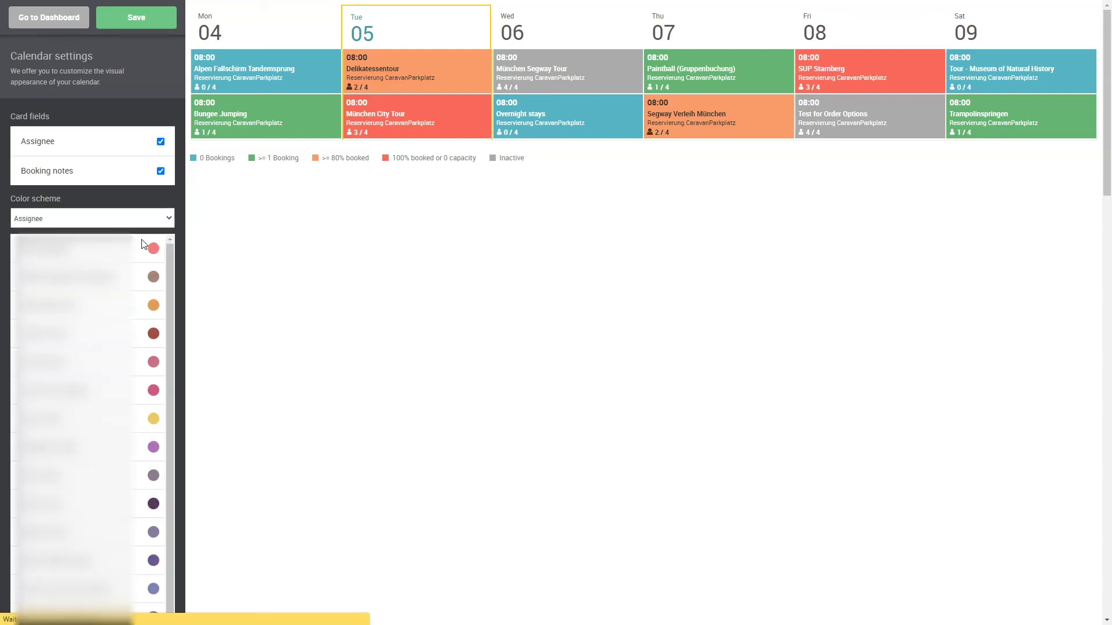
scroll(178, 236, down, 1)
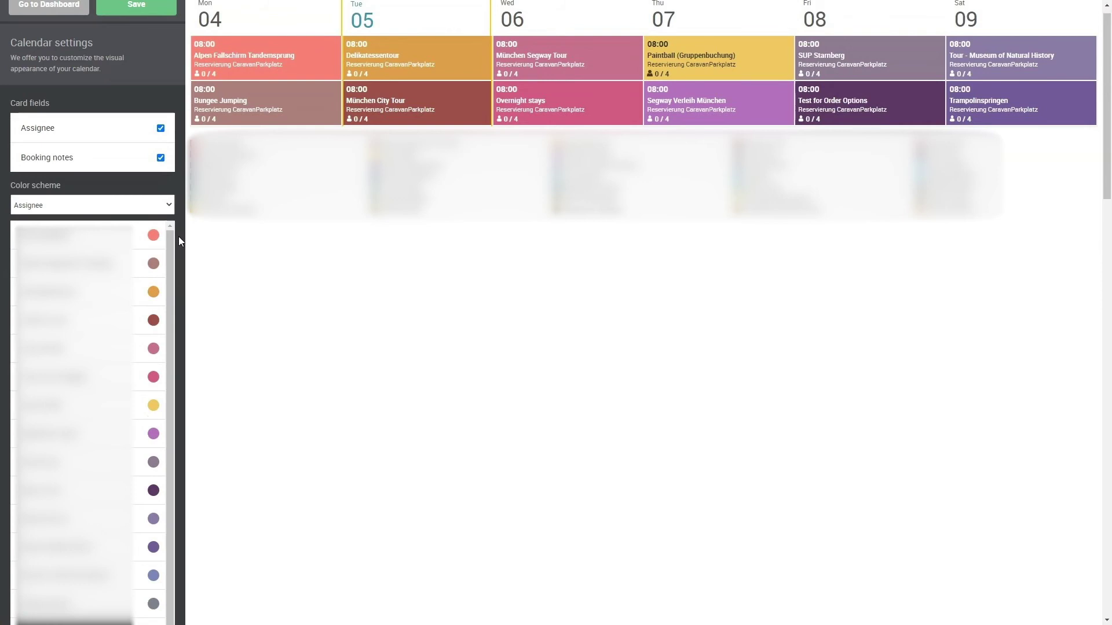
scroll(178, 237, down, 1)
click(133, 165)
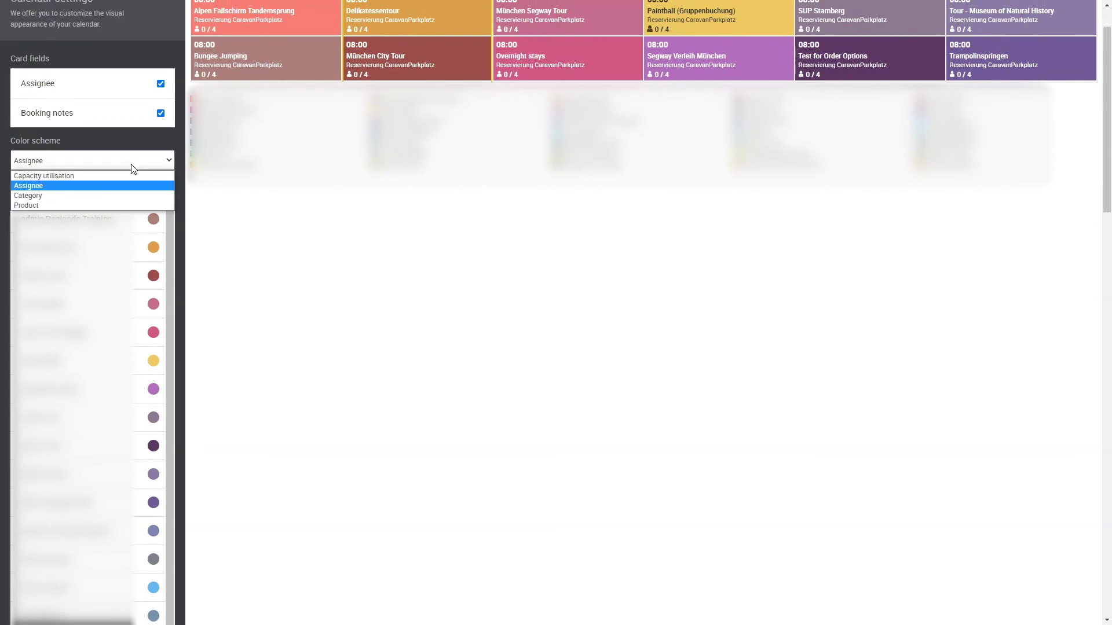
click(134, 196)
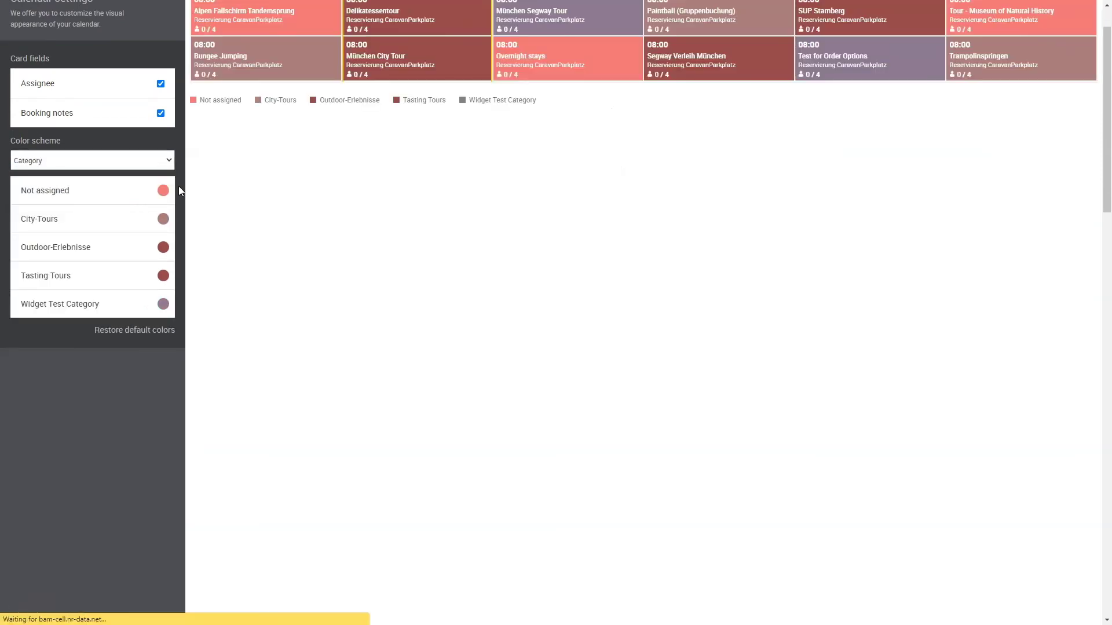
Switch the colour scheme to product and restore the default product colours.
scroll(179, 187, up, 1)
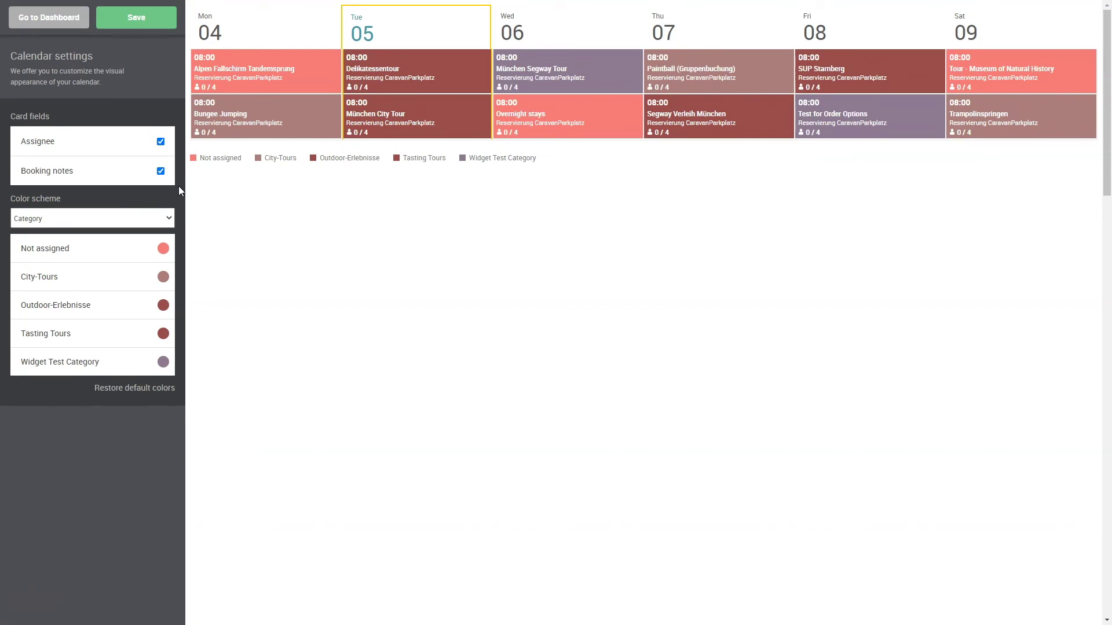
click(153, 217)
click(126, 263)
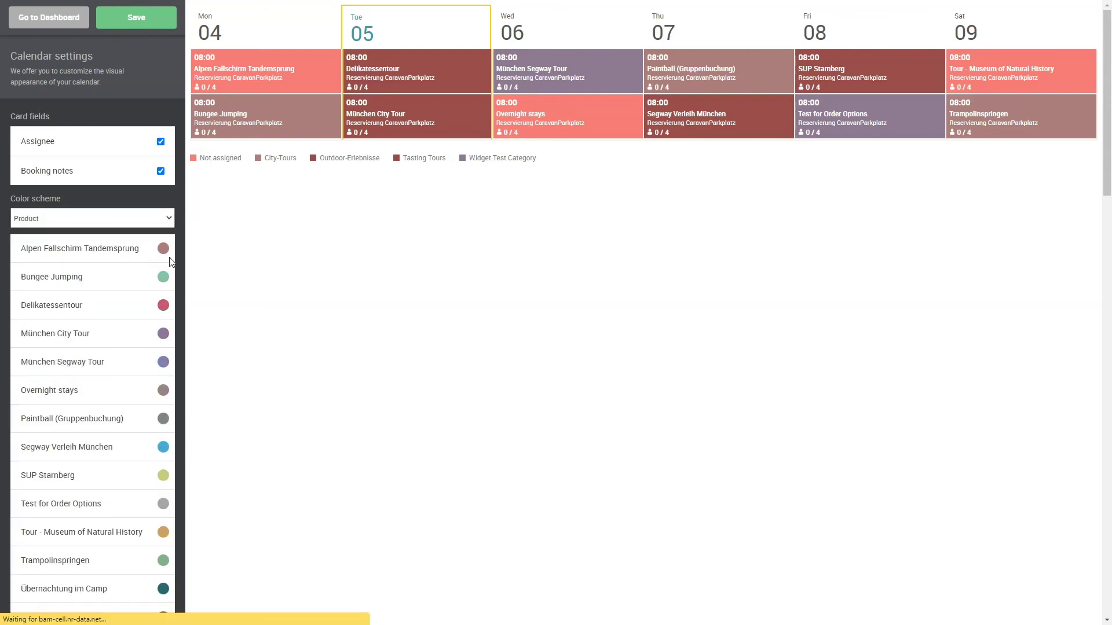
scroll(183, 265, down, 1)
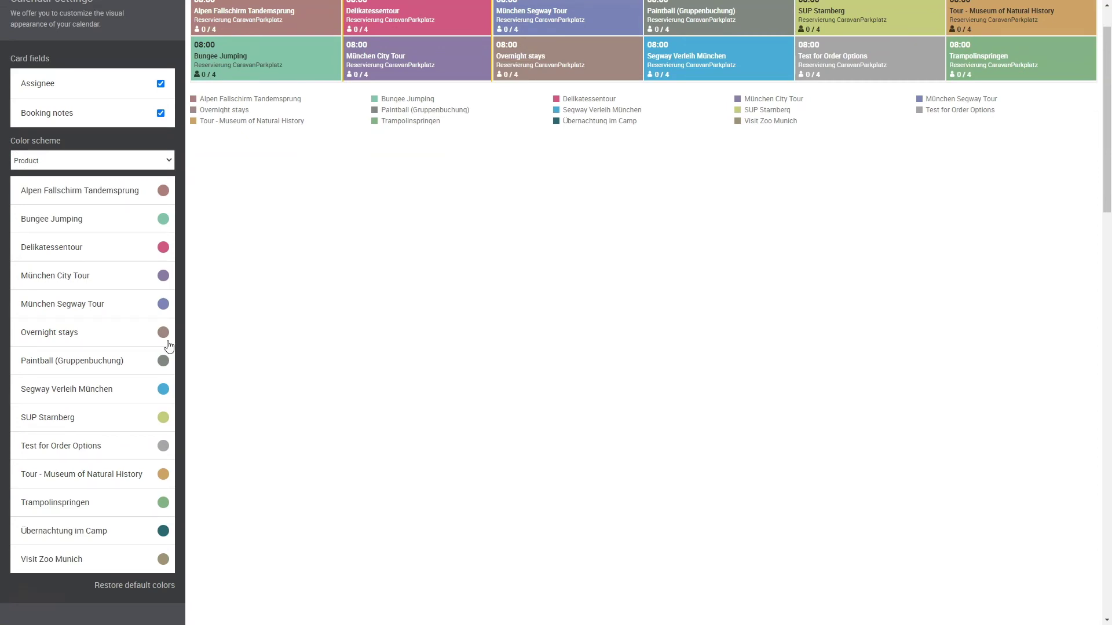
click(141, 586)
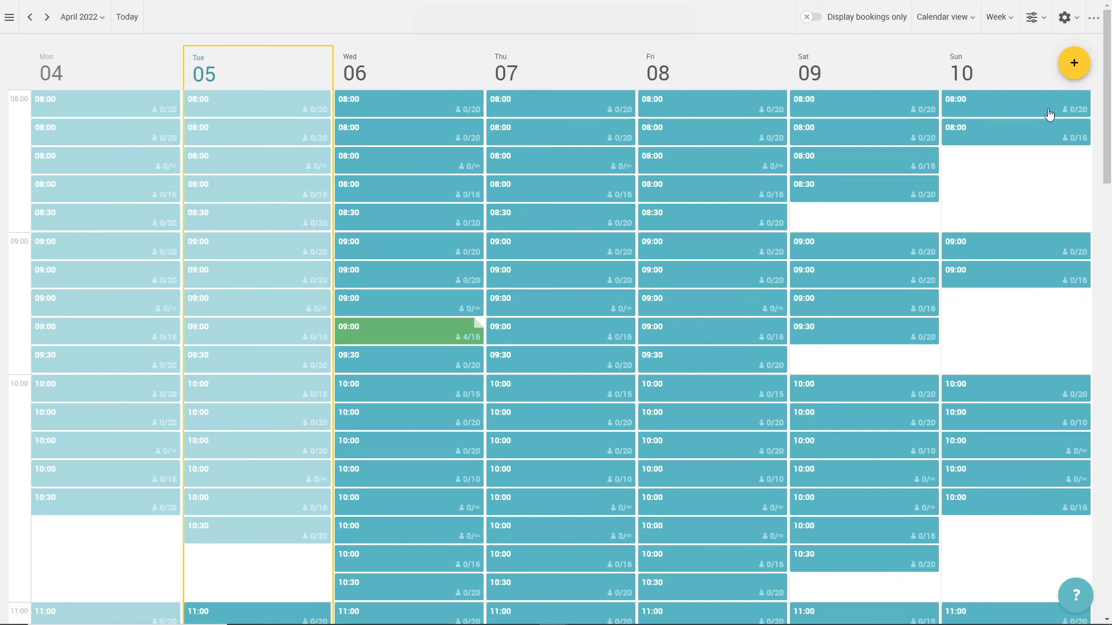
Show Wednesday 06 in the single-day view and open the availability filters.
click(1007, 23)
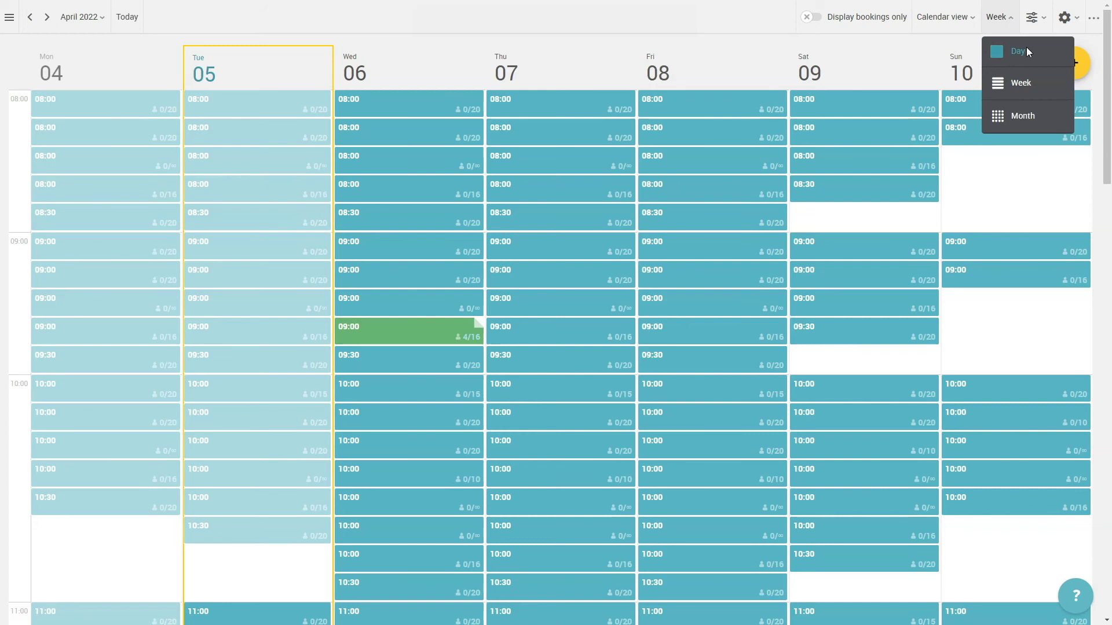
click(1020, 51)
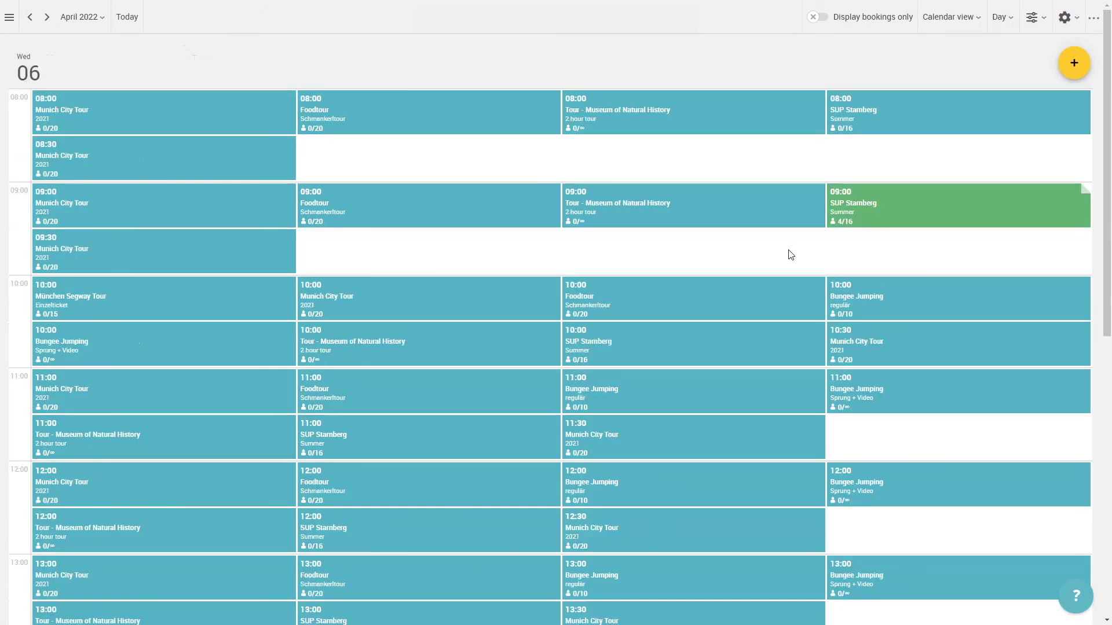
click(1034, 19)
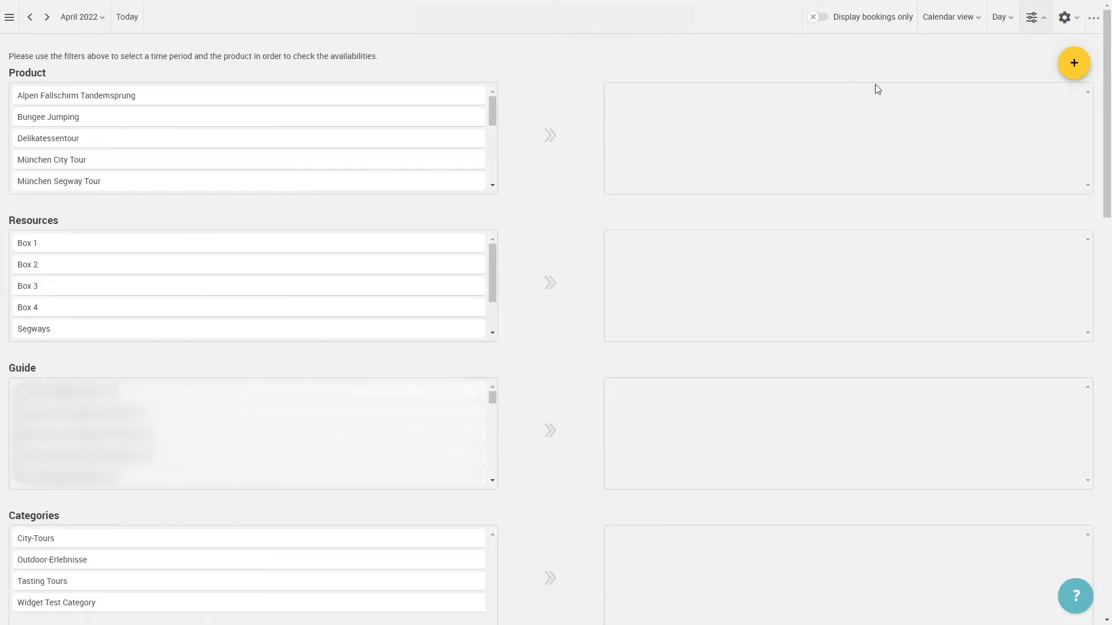
scroll(281, 141, down, 5)
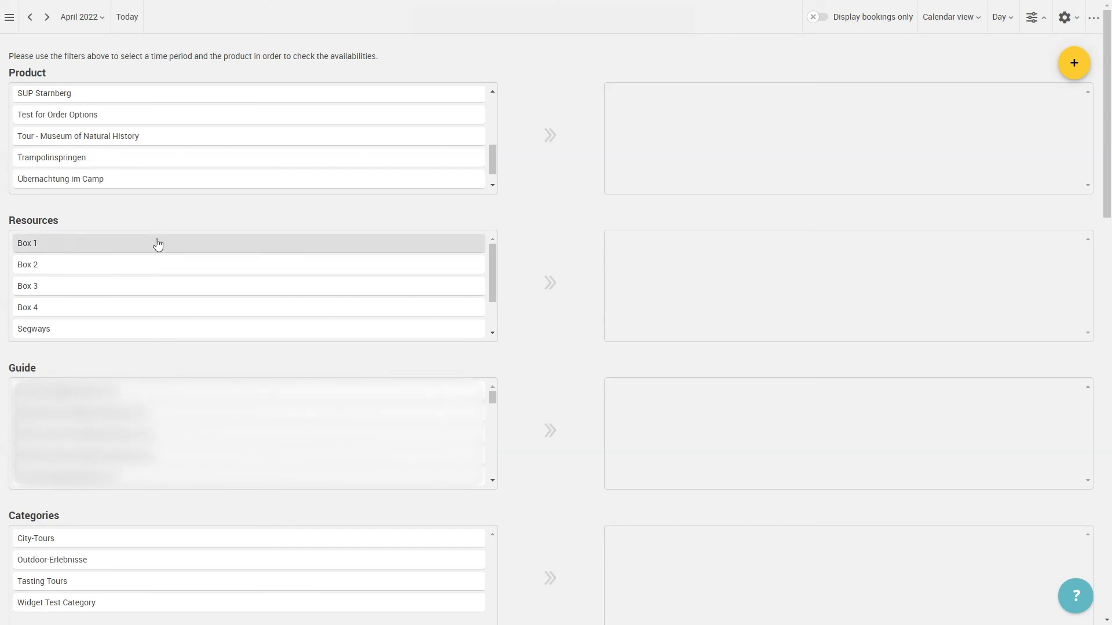
Add eight products to the filter, including SUP Starnberg, Trampolinspringen, Paintball and Overnight stays.
click(194, 93)
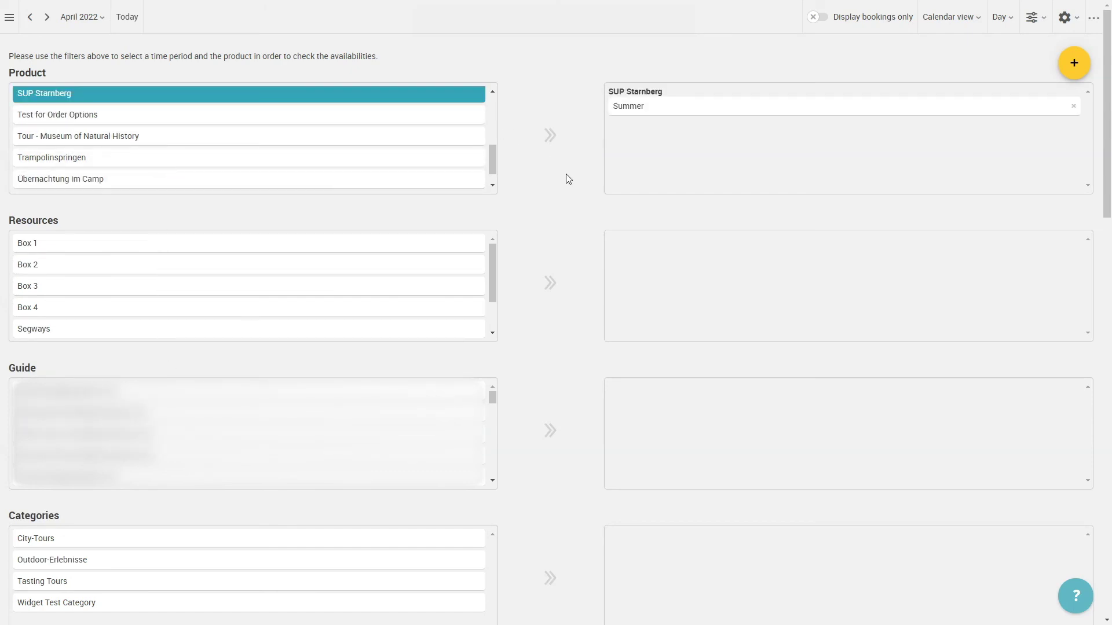
click(376, 118)
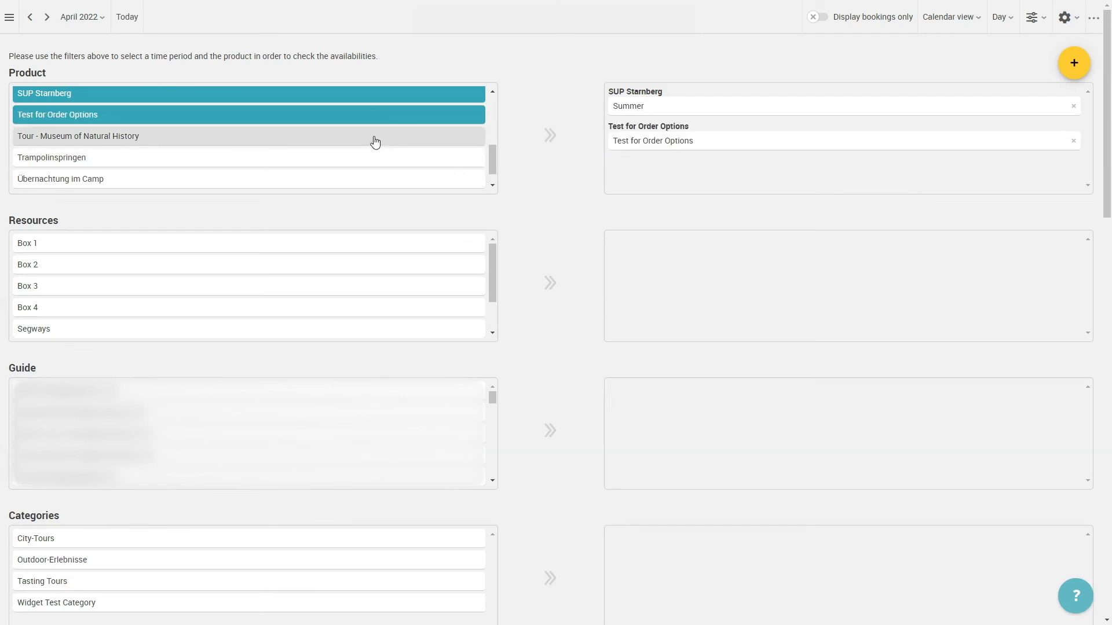
click(373, 140)
click(373, 161)
scroll(376, 173, up, 3)
click(82, 183)
click(79, 168)
click(74, 144)
click(74, 120)
scroll(86, 104, down, 1)
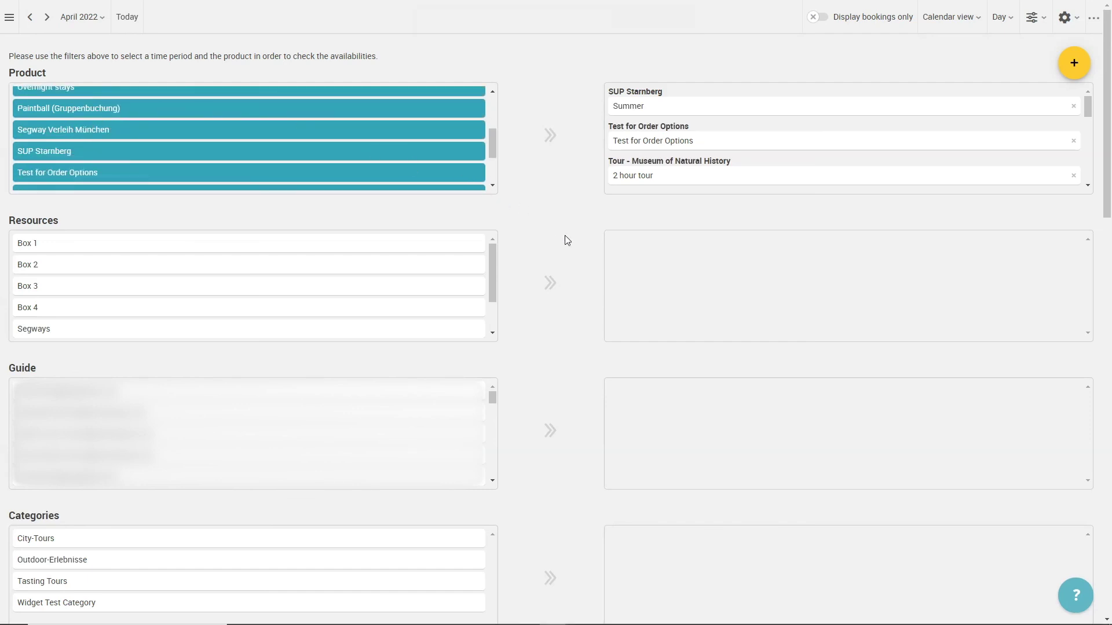
scroll(588, 255, down, 4)
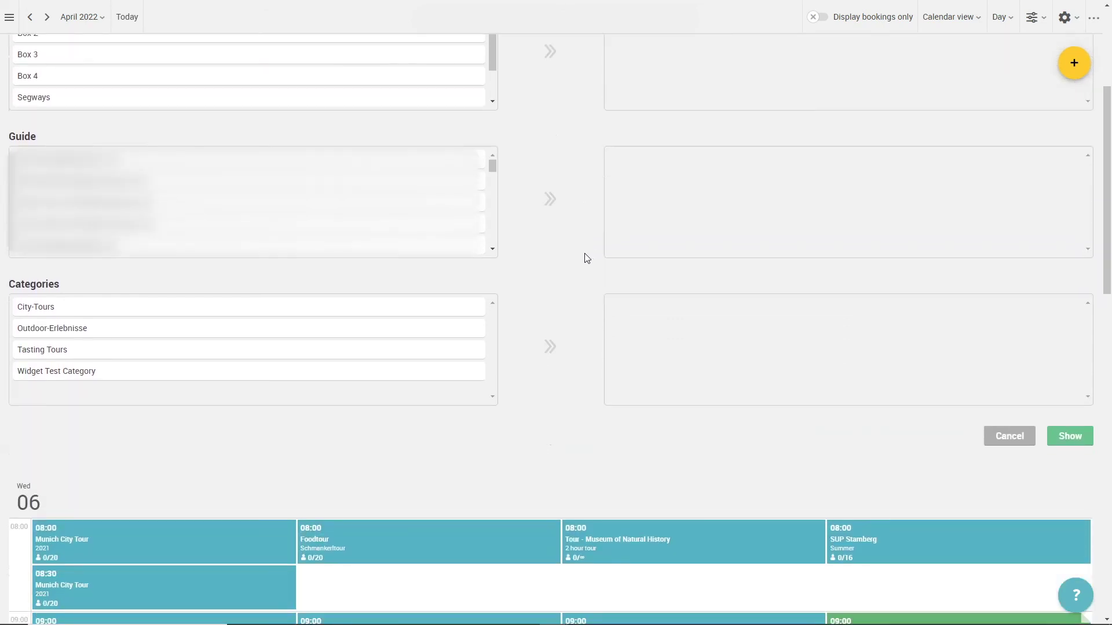
Apply the product filters to Wednesday 06 and request blocking out the whole day.
click(1075, 440)
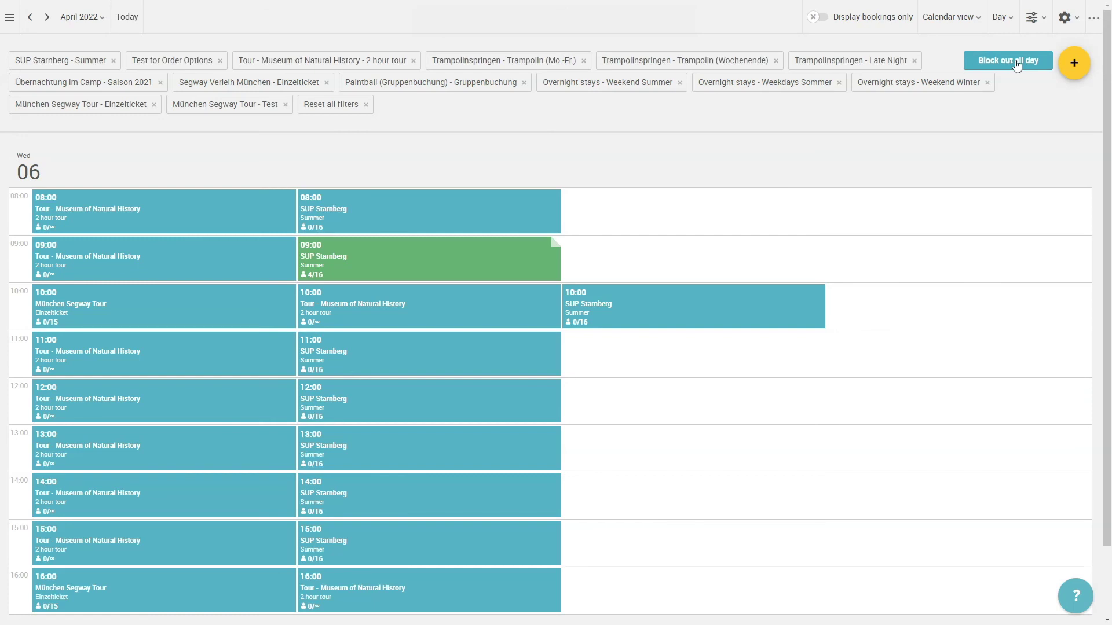
click(1017, 65)
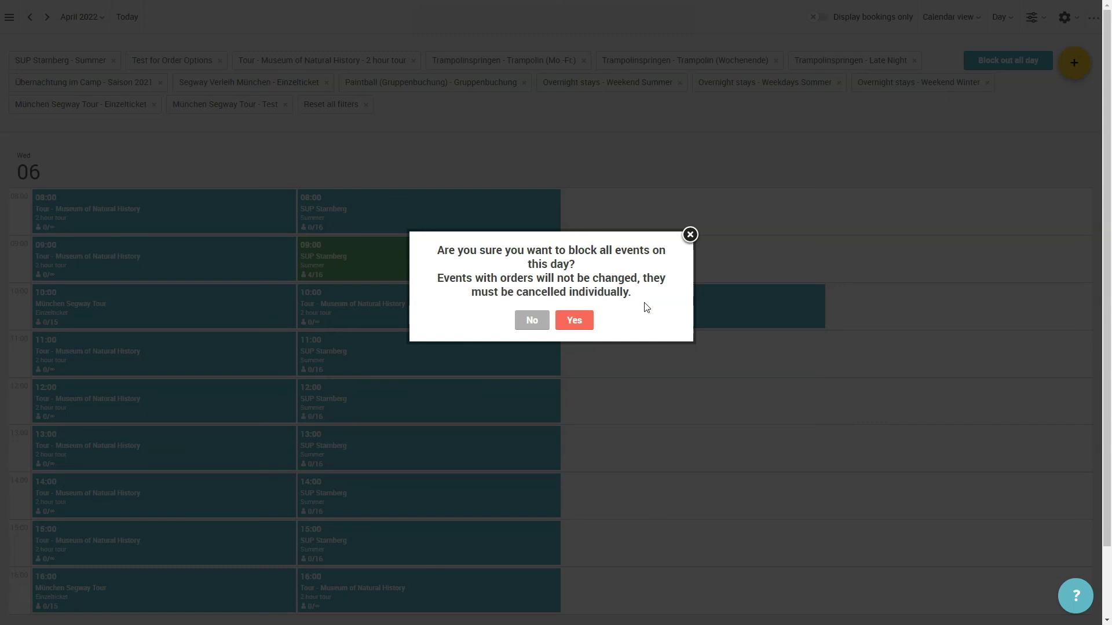
Confirm blocking Wednesday 06's events, then view the booked 09:00 SUP Starnberg slot's details.
click(577, 323)
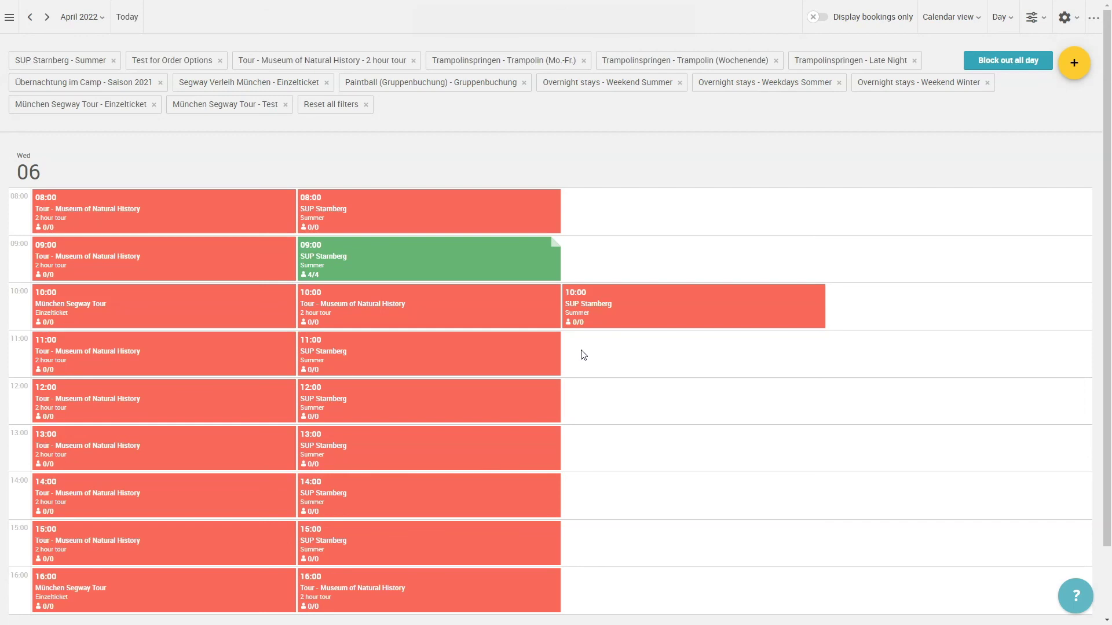
click(326, 264)
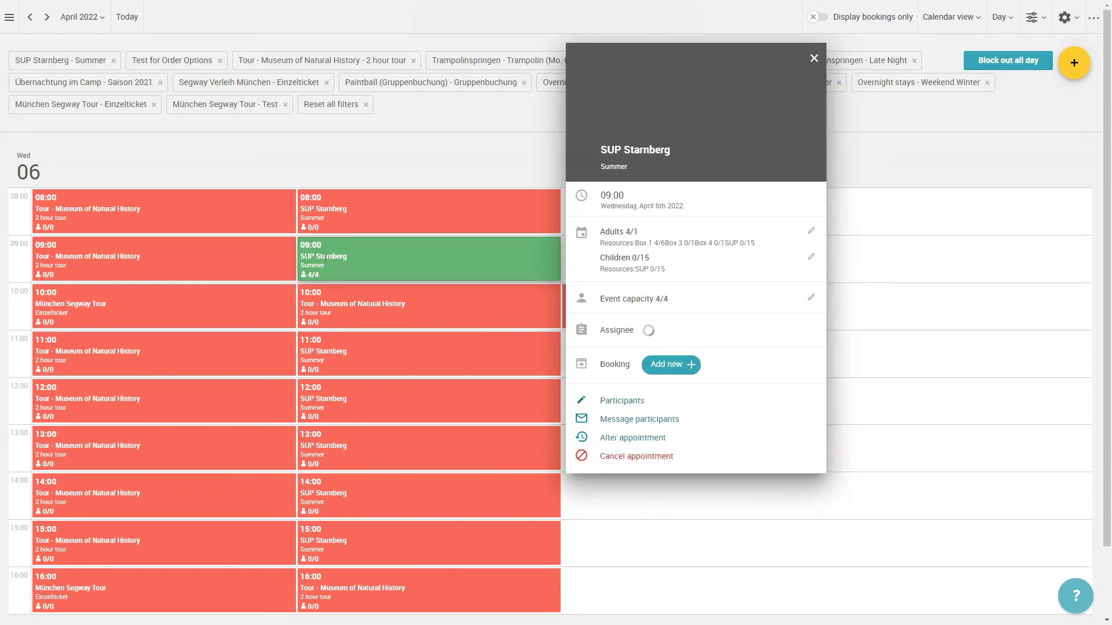